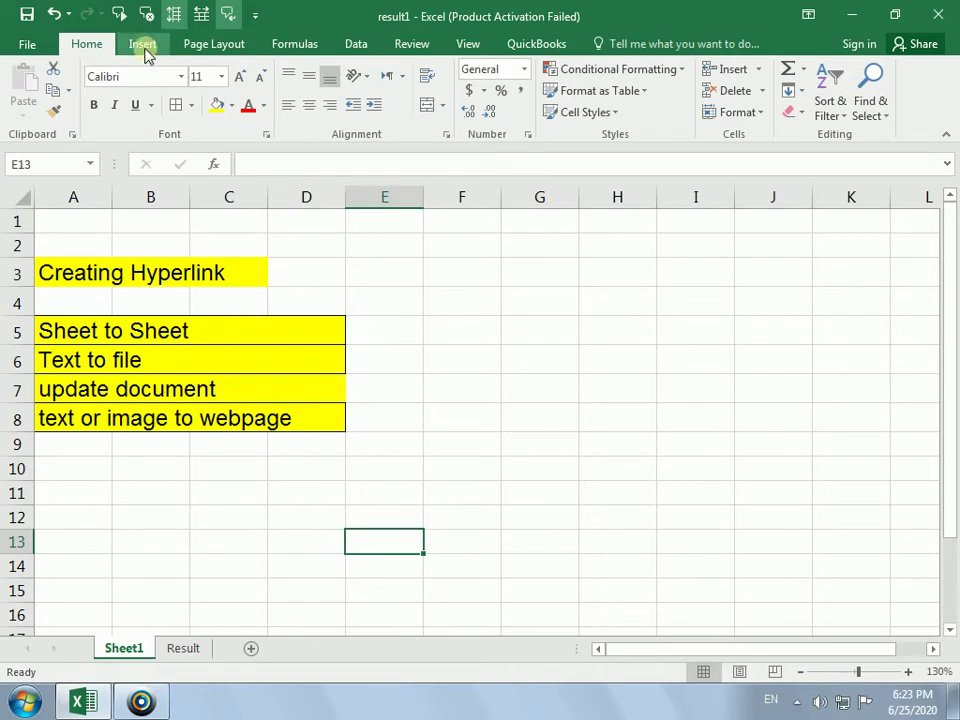
- Show the Insert ribbon commands and select cell A5, 'Sheet to Sheet'
{"action": "left_click", "coordinate": [143, 47]}
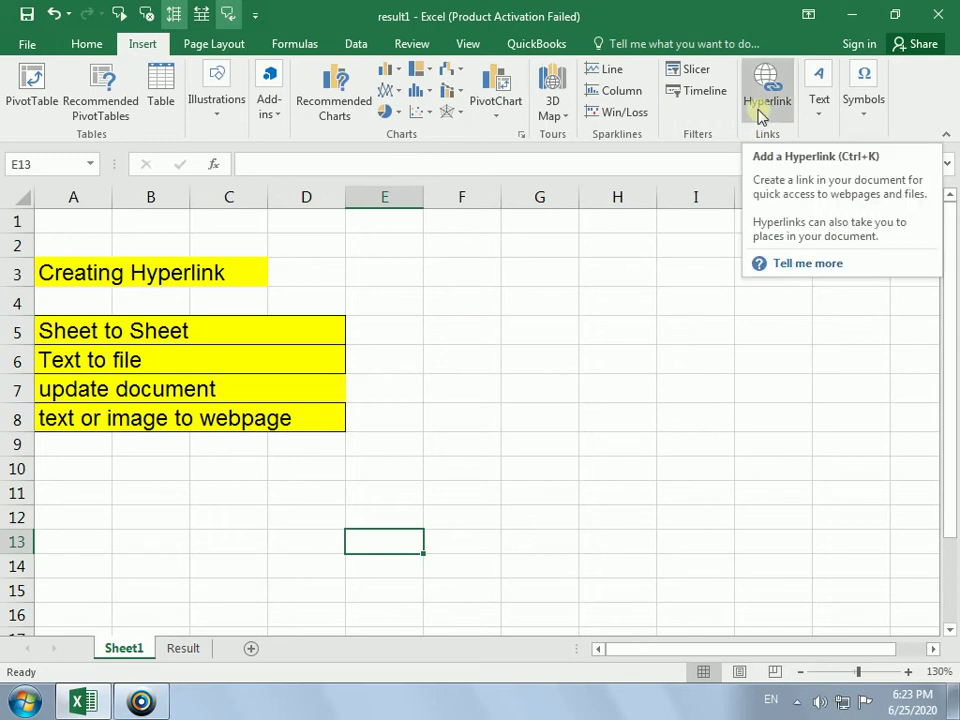
{"action": "left_click", "coordinate": [210, 342]}
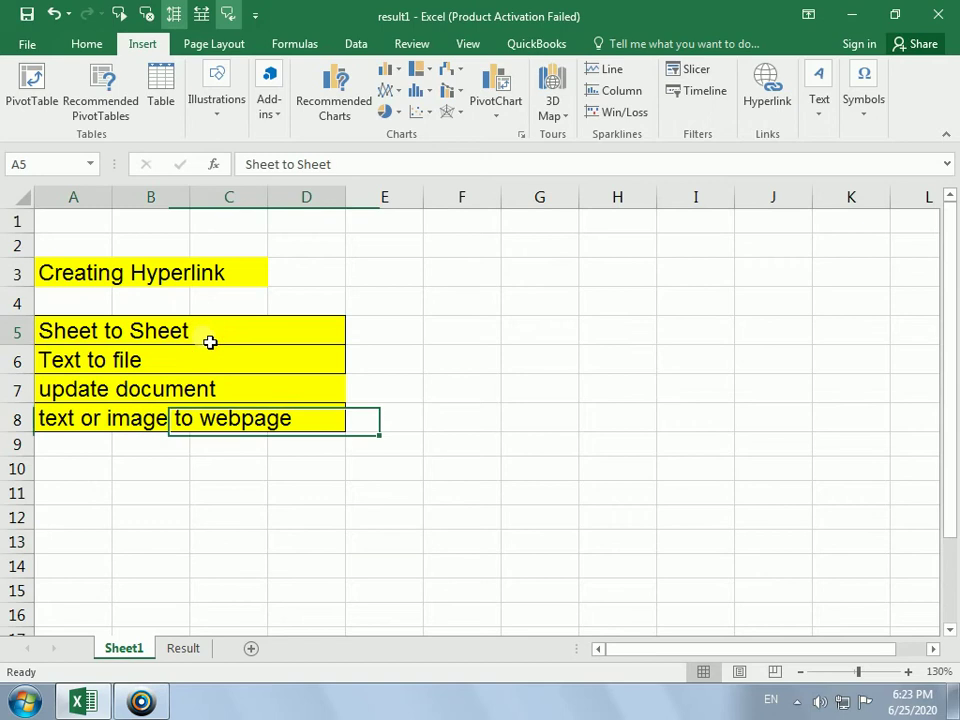
{"action": "right_click", "coordinate": [210, 342]}
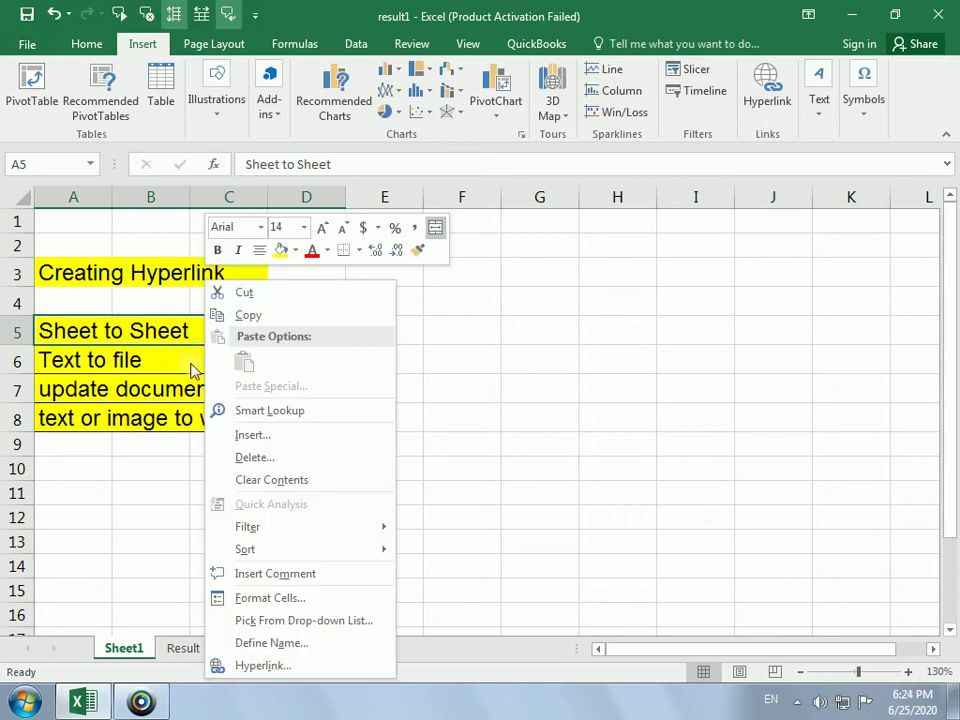
{"action": "left_click", "coordinate": [184, 336]}
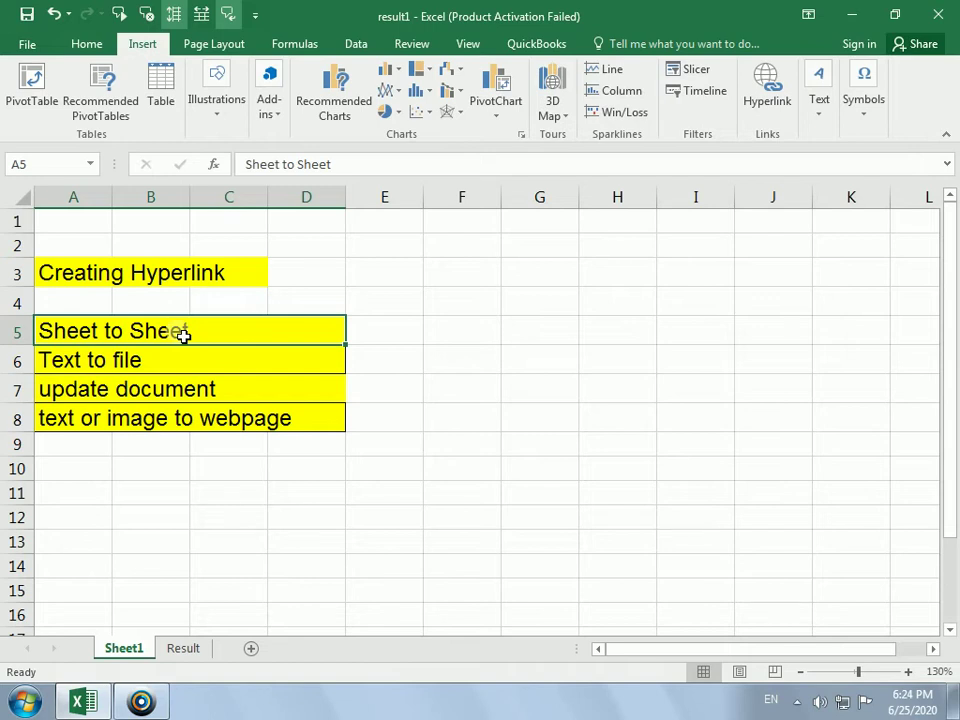
{"action": "left_click", "coordinate": [184, 649]}
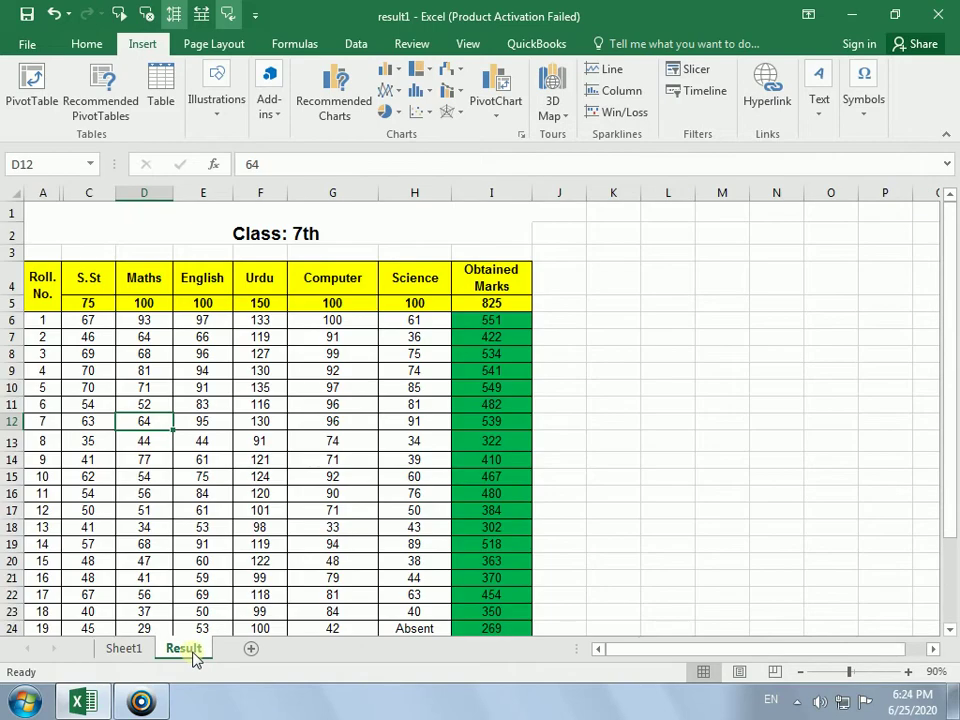
{"action": "left_click", "coordinate": [127, 650]}
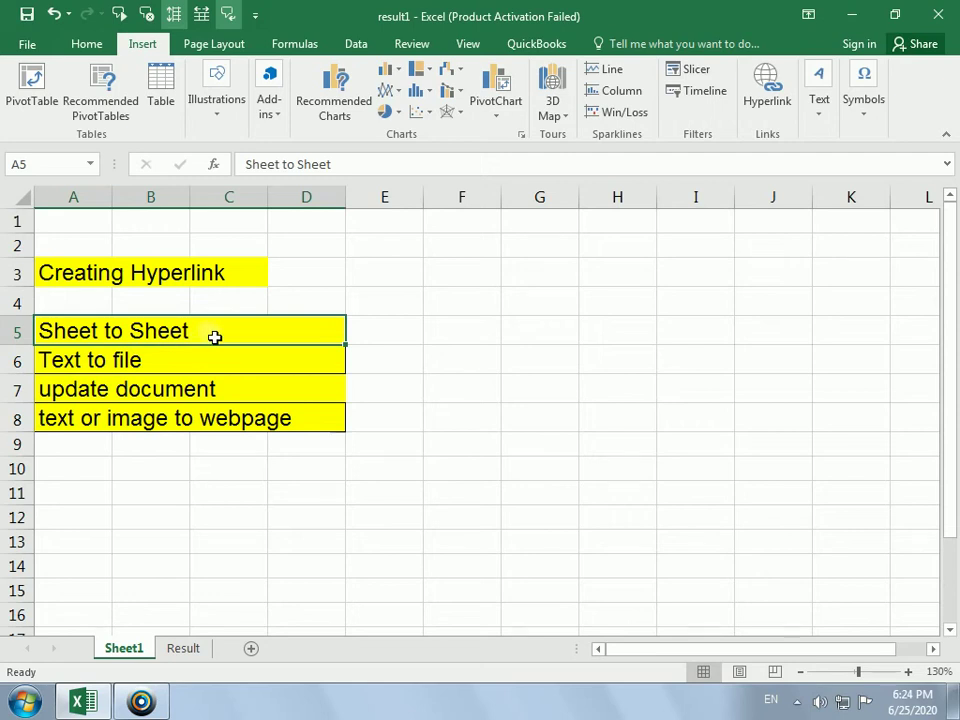
- Link A5's 'Sheet to Sheet' to the Result sheet in this workbook, then follow the link
{"action": "right_click", "coordinate": [214, 337]}
{"action": "left_click", "coordinate": [285, 667]}
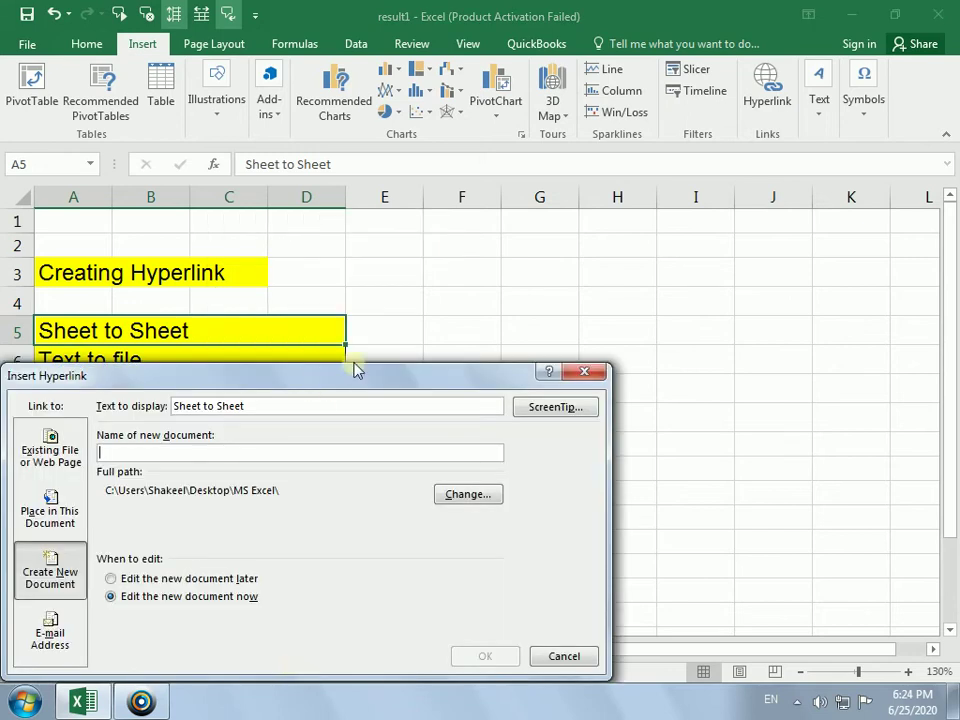
{"action": "left_click_drag", "start_coordinate": [355, 370], "coordinate": [540, 248]}
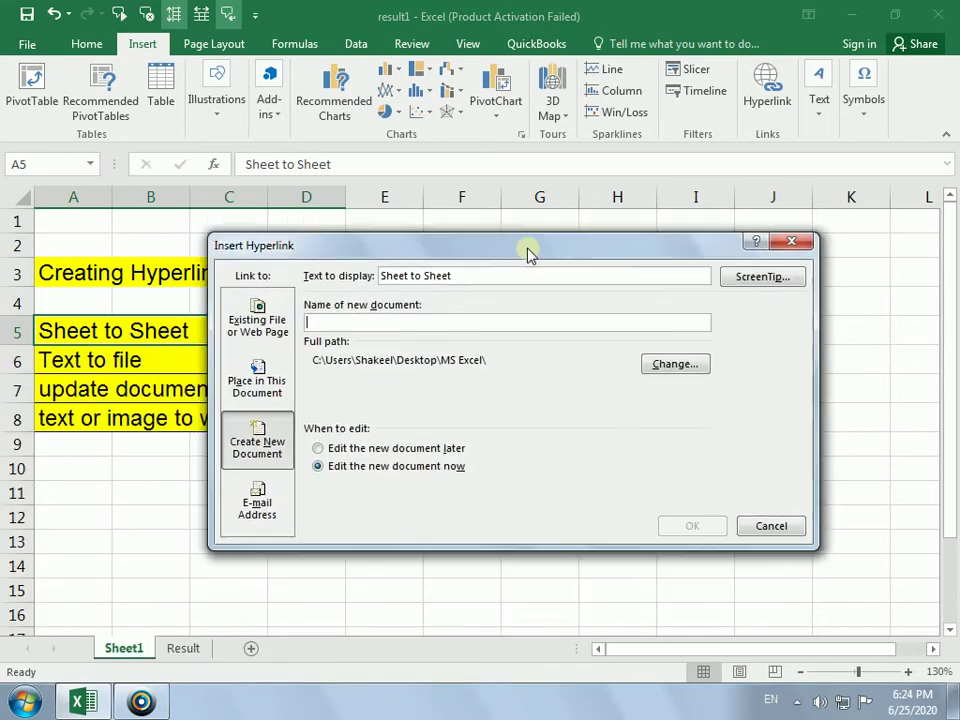
{"action": "left_click", "coordinate": [268, 396]}
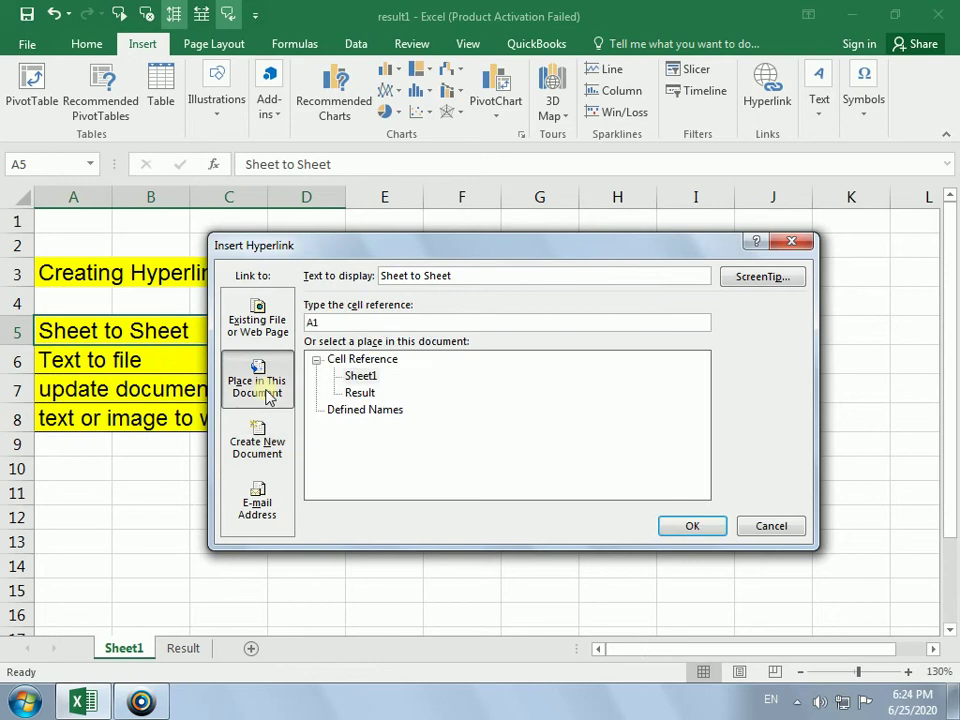
{"action": "left_click", "coordinate": [369, 400]}
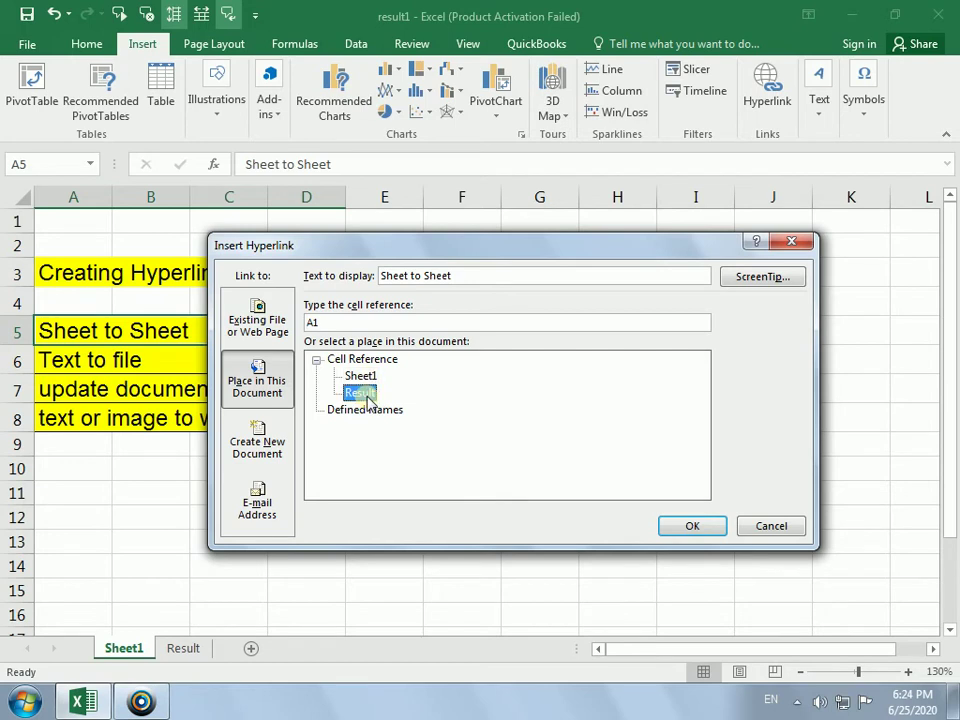
{"action": "left_click", "coordinate": [684, 526]}
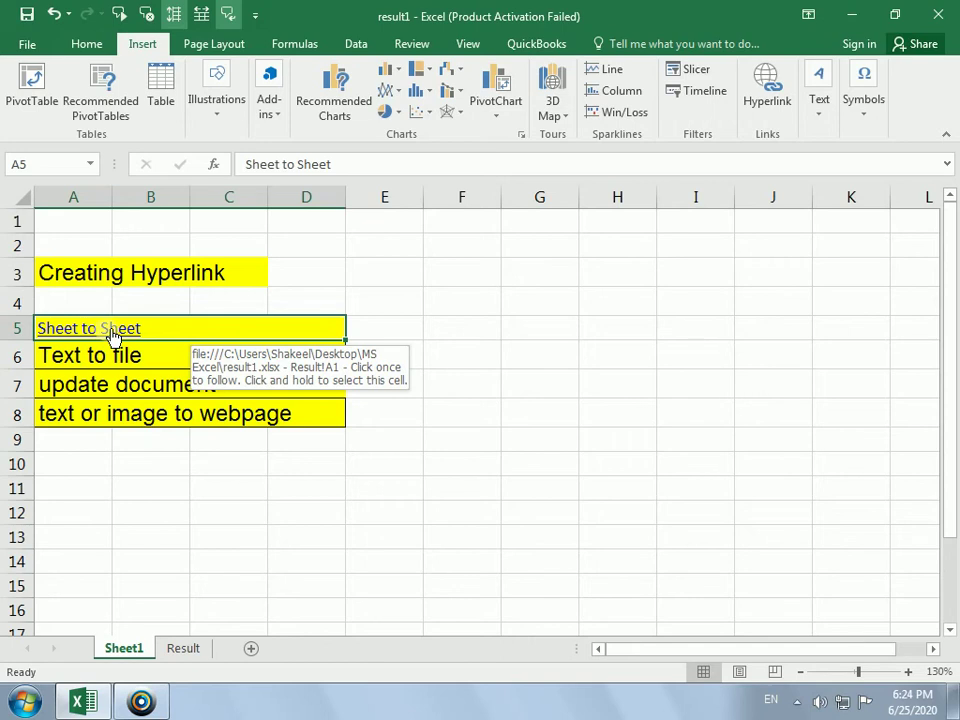
{"action": "left_click", "coordinate": [112, 335]}
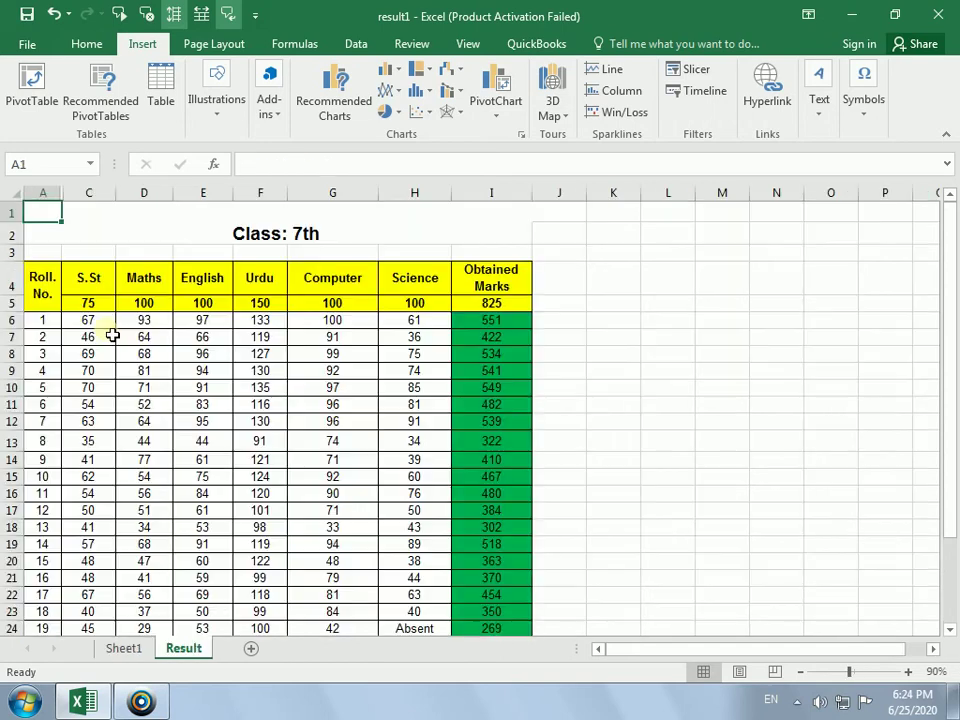
- Return to Sheet1, zoom to 140%, and remove A5's hyperlink
{"action": "left_click", "coordinate": [122, 648]}
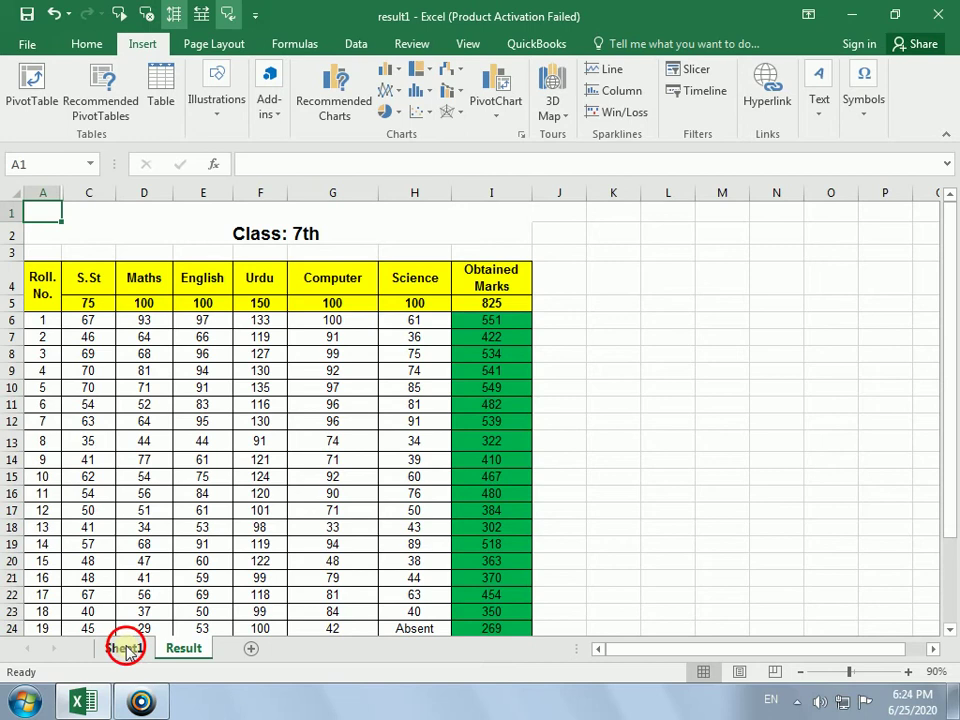
{"action": "left_click", "coordinate": [908, 672]}
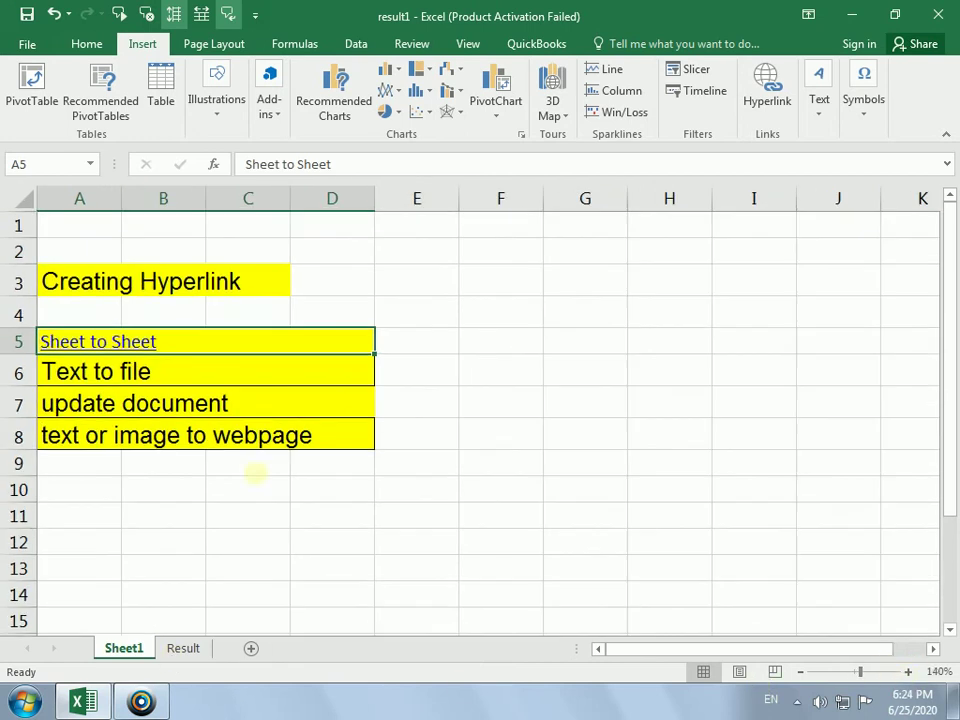
{"action": "left_click", "coordinate": [768, 100]}
{"action": "left_click", "coordinate": [795, 462]}
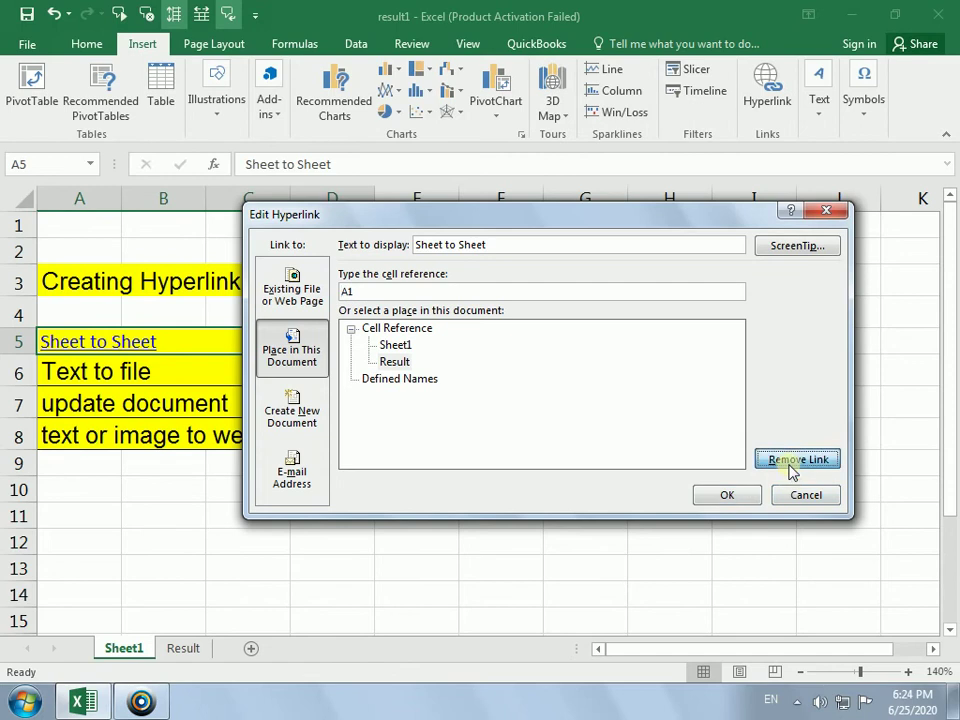
- Select A6 'Text to file' and open its hyperlink settings after briefly viewing the desktop
{"action": "left_click", "coordinate": [140, 383]}
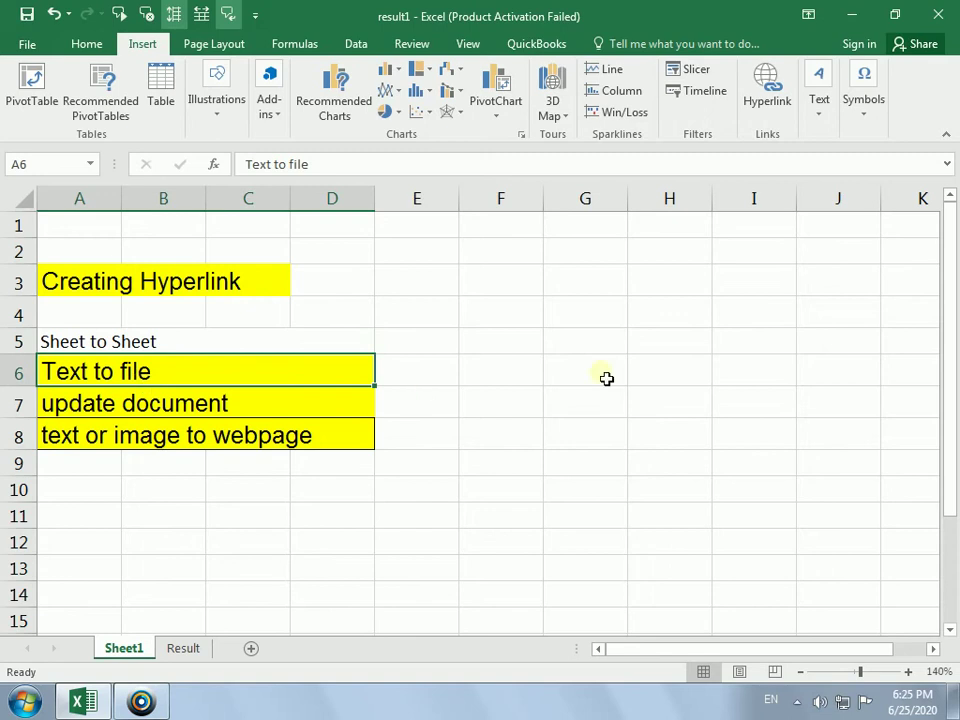
{"action": "left_click", "coordinate": [849, 18]}
{"action": "left_click", "coordinate": [890, 21]}
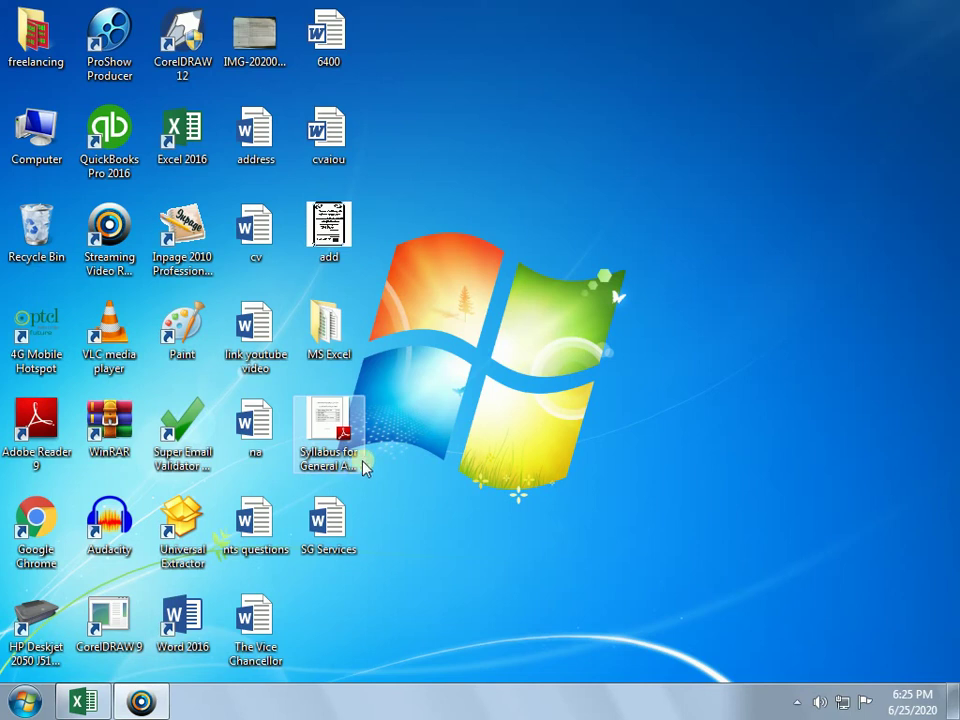
{"action": "left_click", "coordinate": [83, 702]}
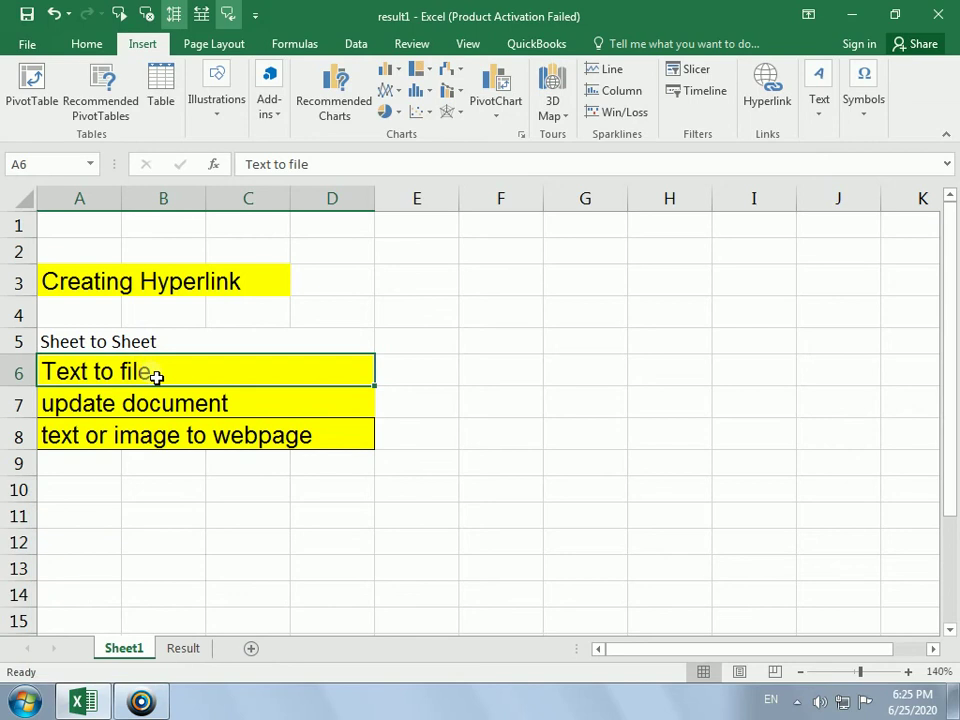
{"action": "left_click", "coordinate": [766, 95]}
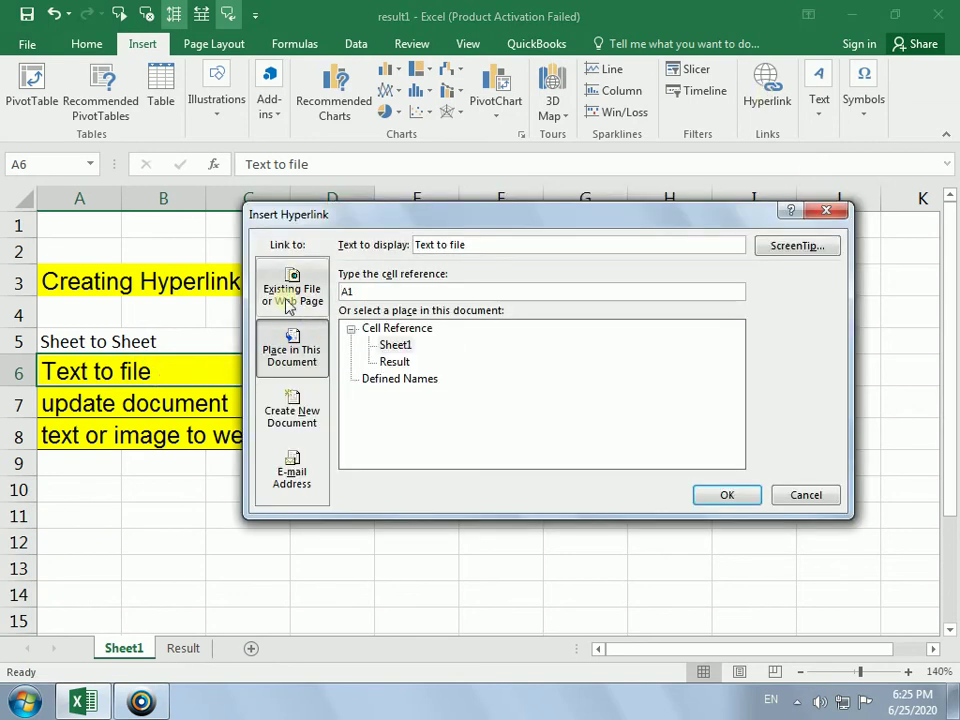
- Link A6 to the Desktop's 'Syllabus for General Ability Test.pdf' and follow it to open the PDF
{"action": "left_click", "coordinate": [297, 309]}
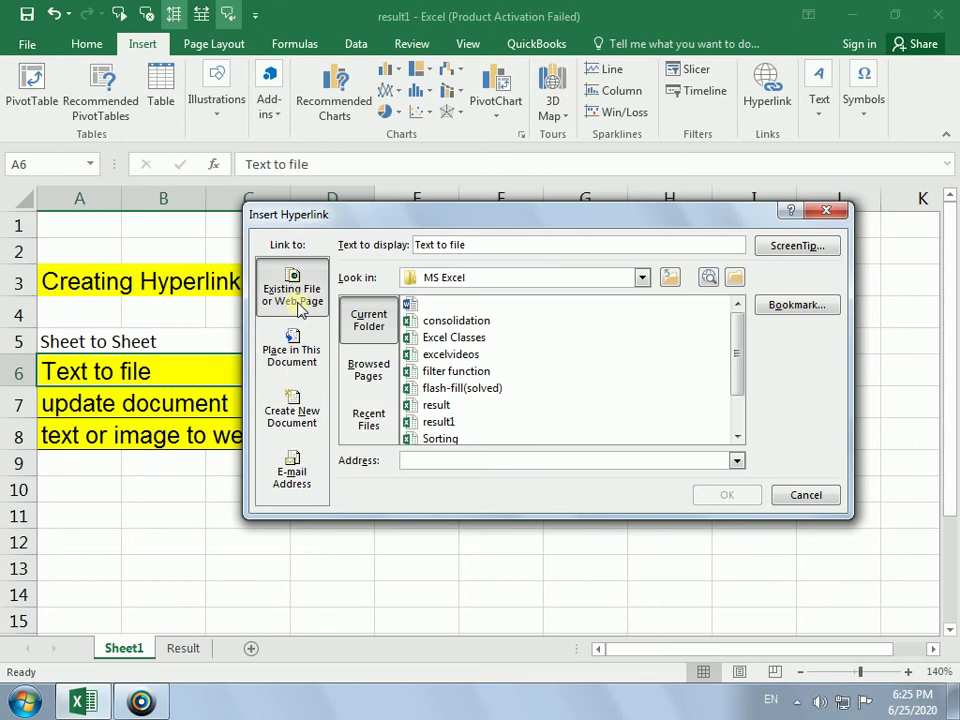
{"action": "left_click", "coordinate": [642, 279]}
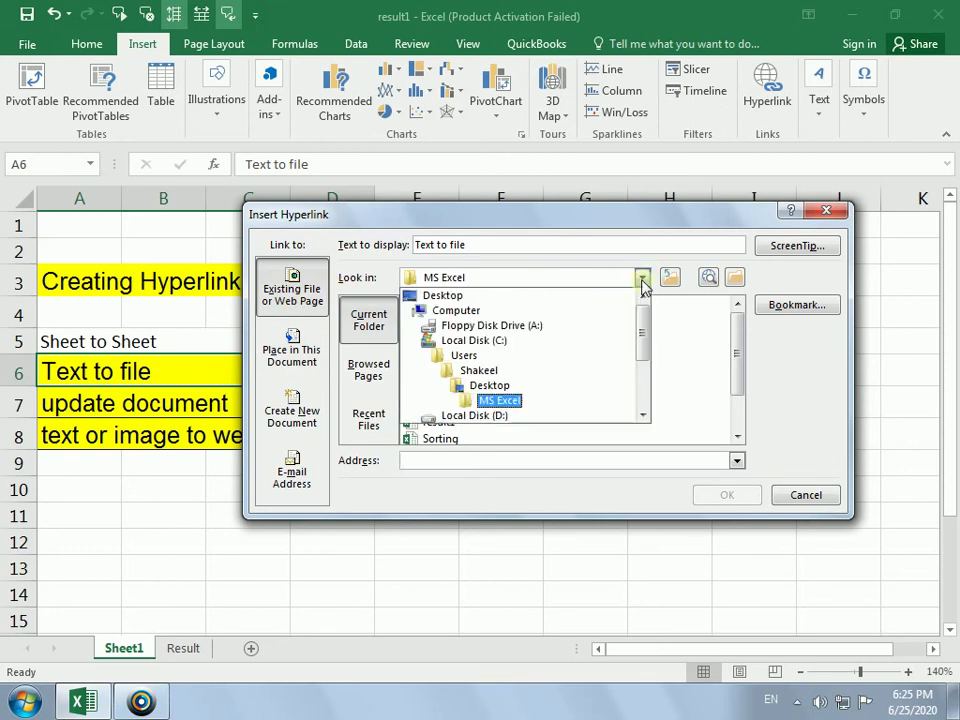
{"action": "left_click", "coordinate": [463, 296]}
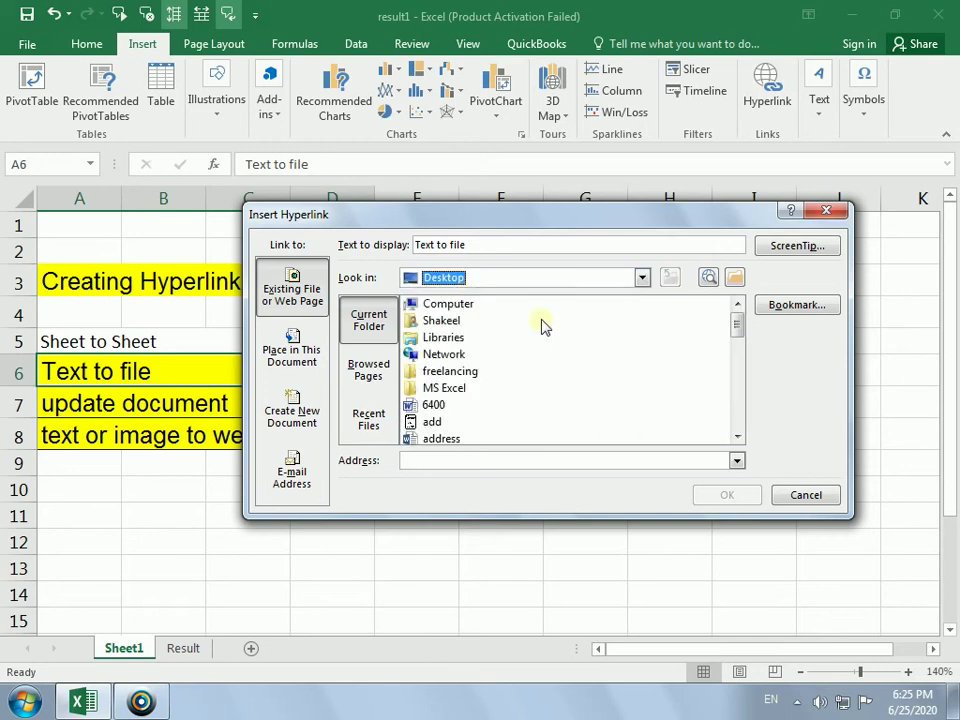
{"action": "mouse_move", "coordinate": [735, 327]}
{"action": "left_mouse_down"}
{"action": "mouse_move", "coordinate": [744, 436]}
{"action": "mouse_move", "coordinate": [736, 396]}
{"action": "left_mouse_up"}
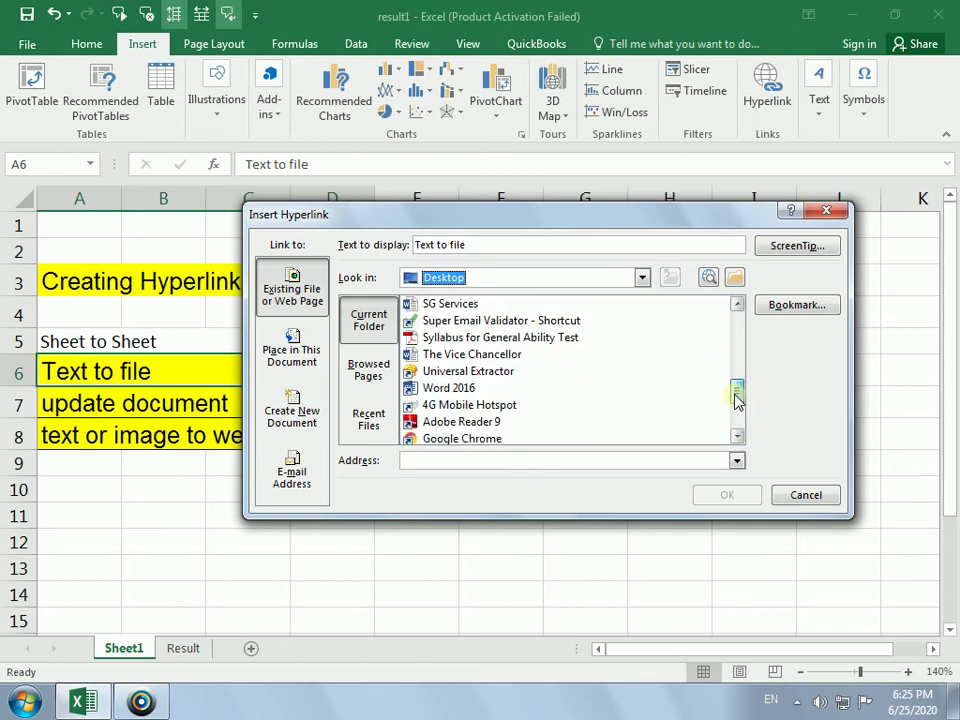
{"action": "left_click", "coordinate": [482, 340]}
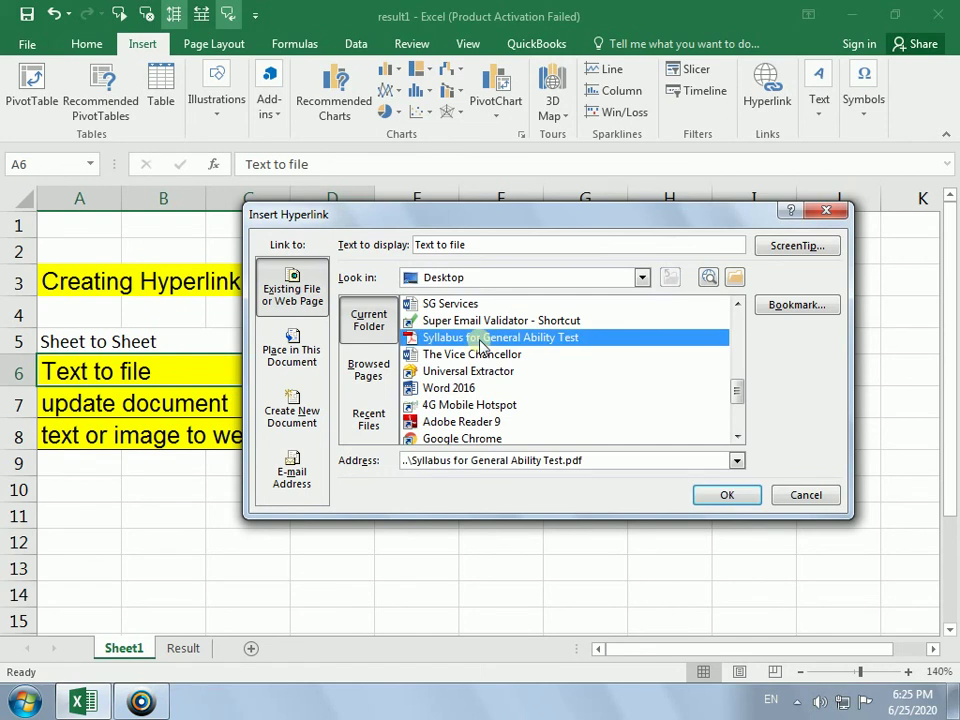
{"action": "left_click", "coordinate": [716, 500]}
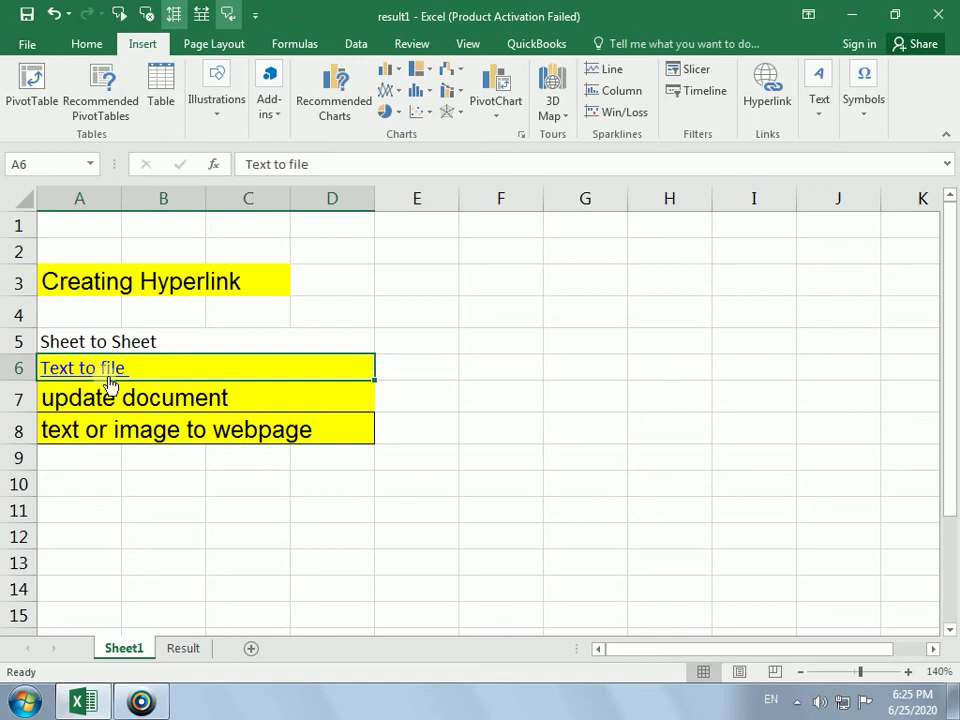
{"action": "left_click", "coordinate": [110, 372]}
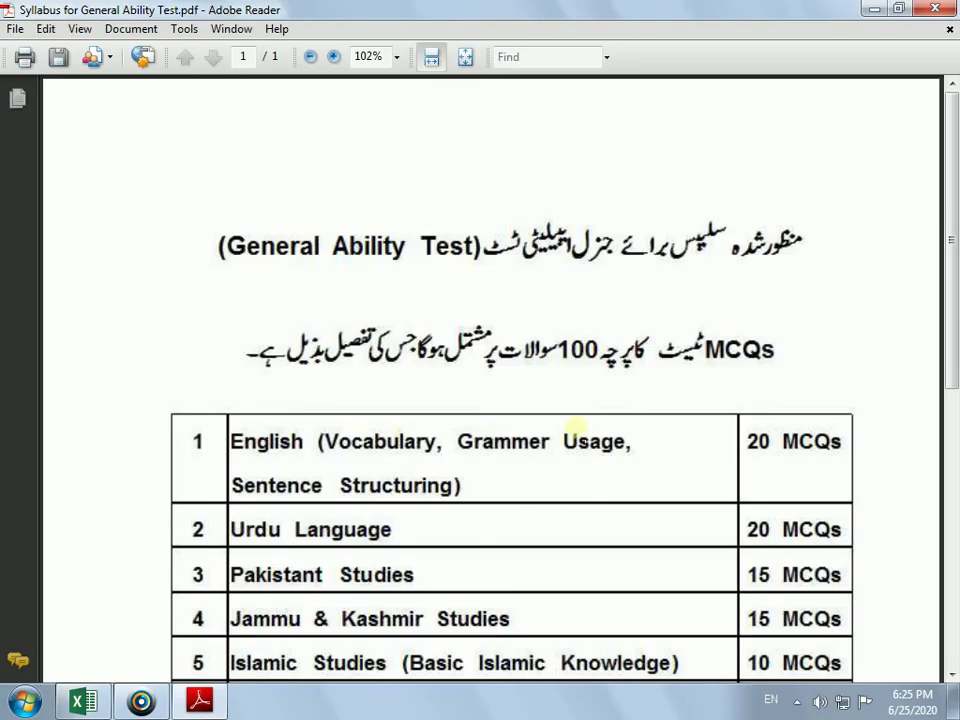
- Minimize Adobe Reader and remove A6's hyperlink, leaving 'Text to file' as plain text
{"action": "left_click", "coordinate": [876, 10]}
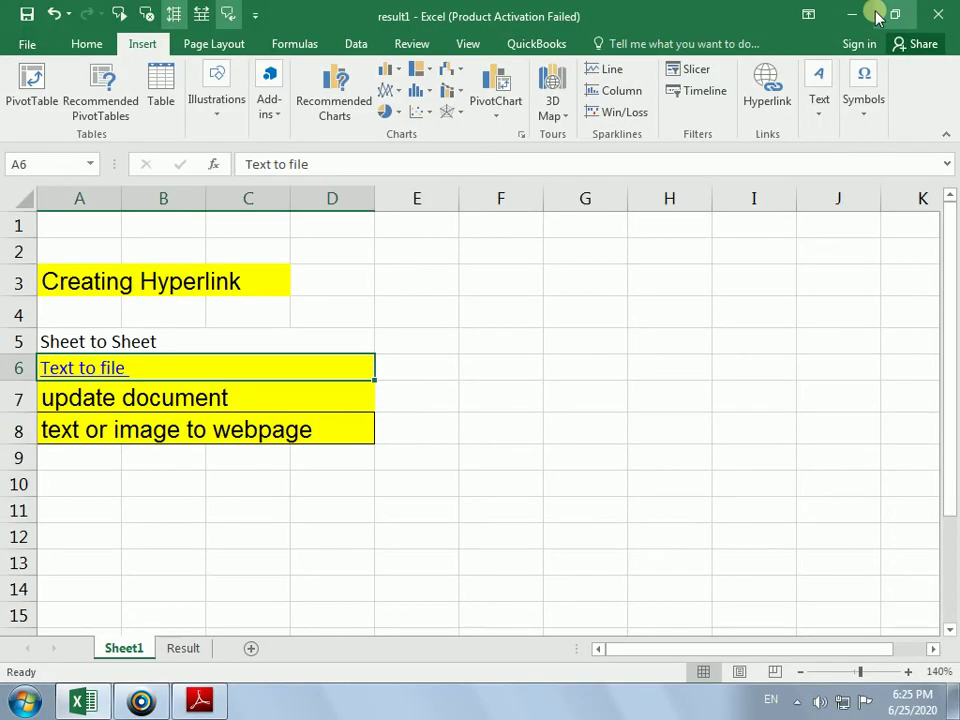
{"action": "left_click", "coordinate": [190, 403]}
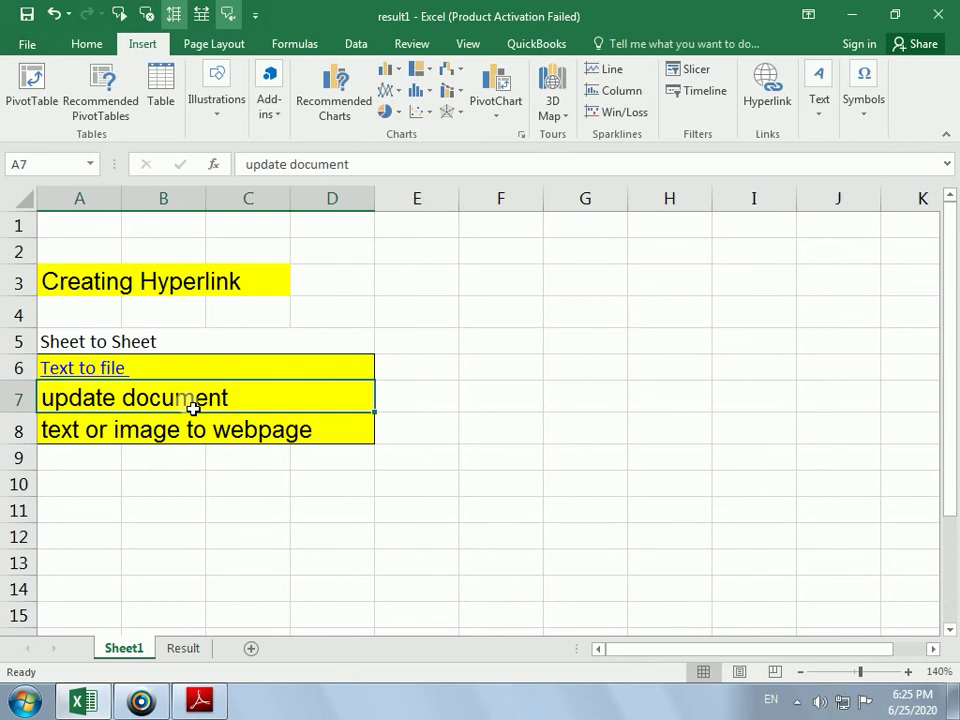
{"action": "left_click", "coordinate": [152, 377]}
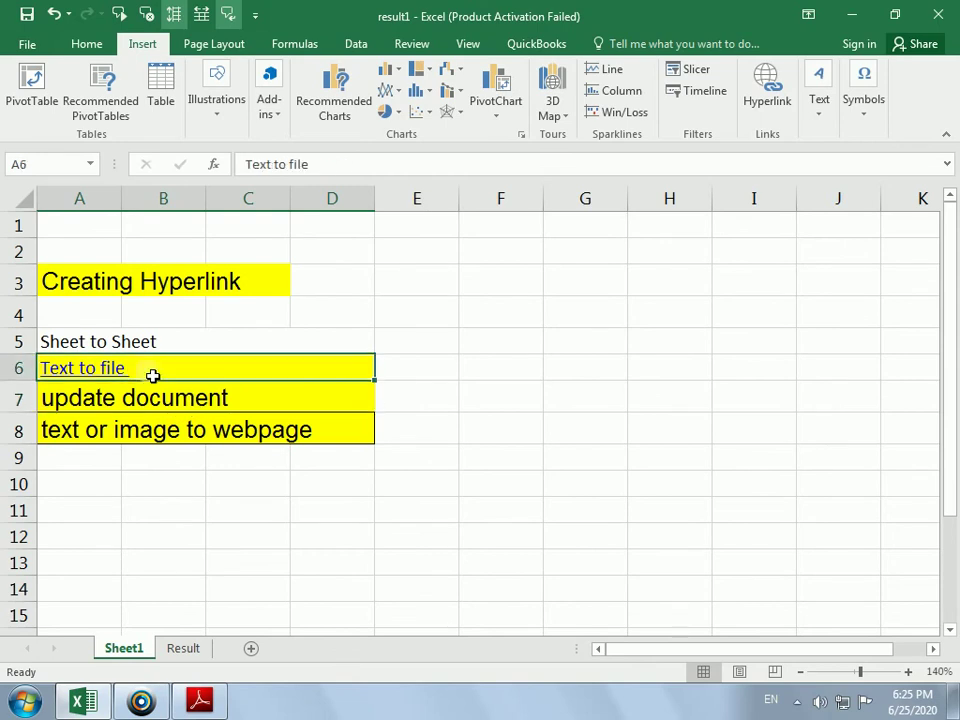
{"action": "left_click", "coordinate": [770, 105]}
{"action": "left_click", "coordinate": [797, 456]}
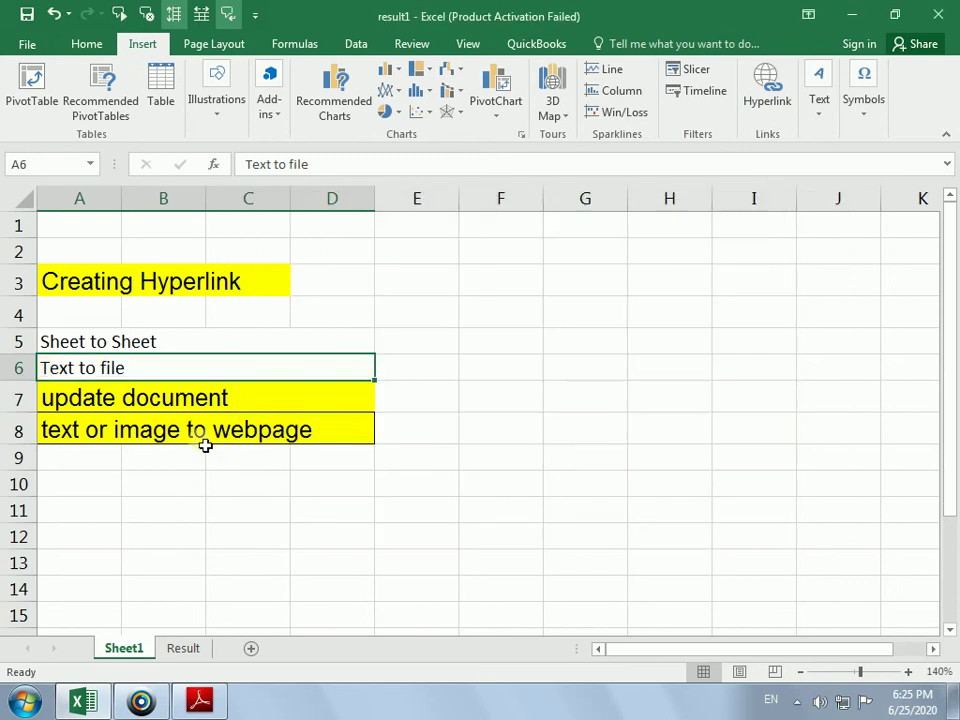
{"action": "left_click", "coordinate": [195, 408]}
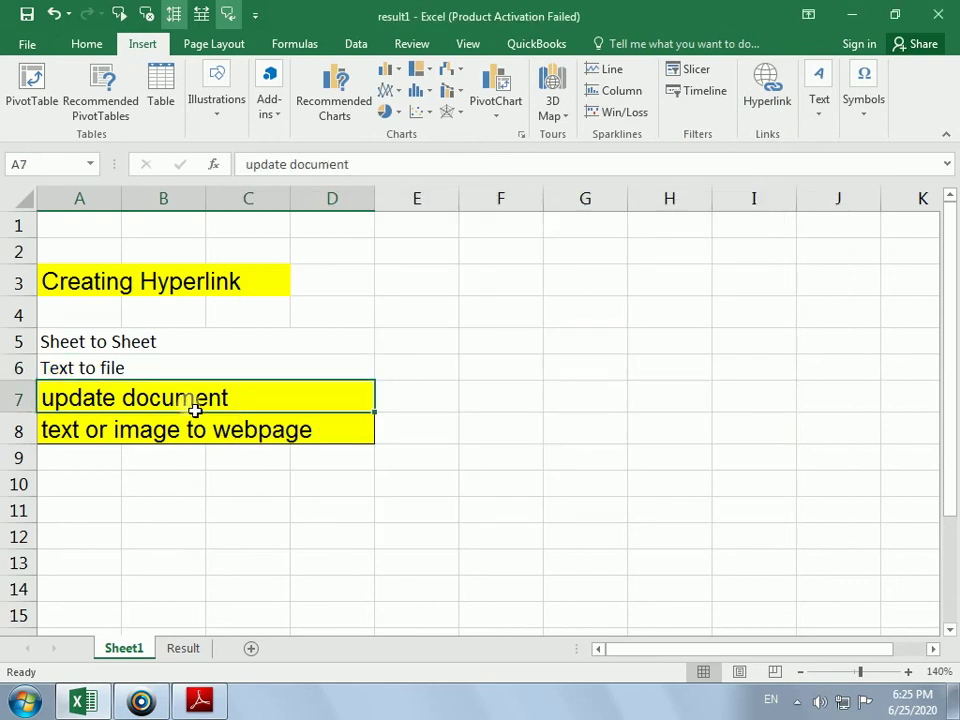
- Hyperlink A7 'update document' to a new document named .txt, opening it for editing
{"action": "right_click", "coordinate": [195, 410]}
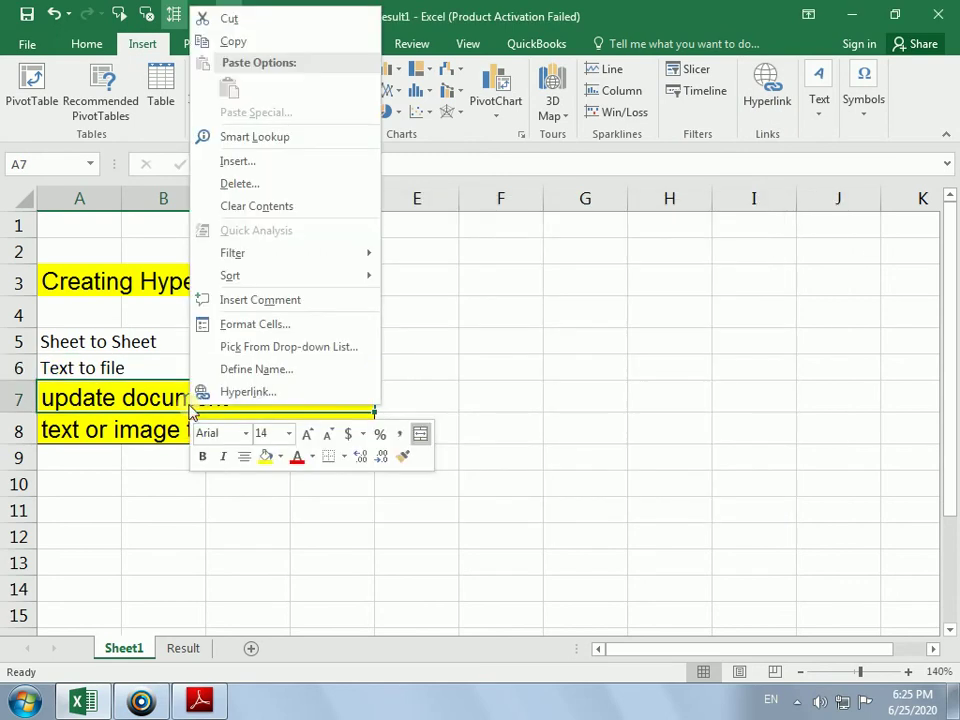
{"action": "left_click", "coordinate": [272, 392]}
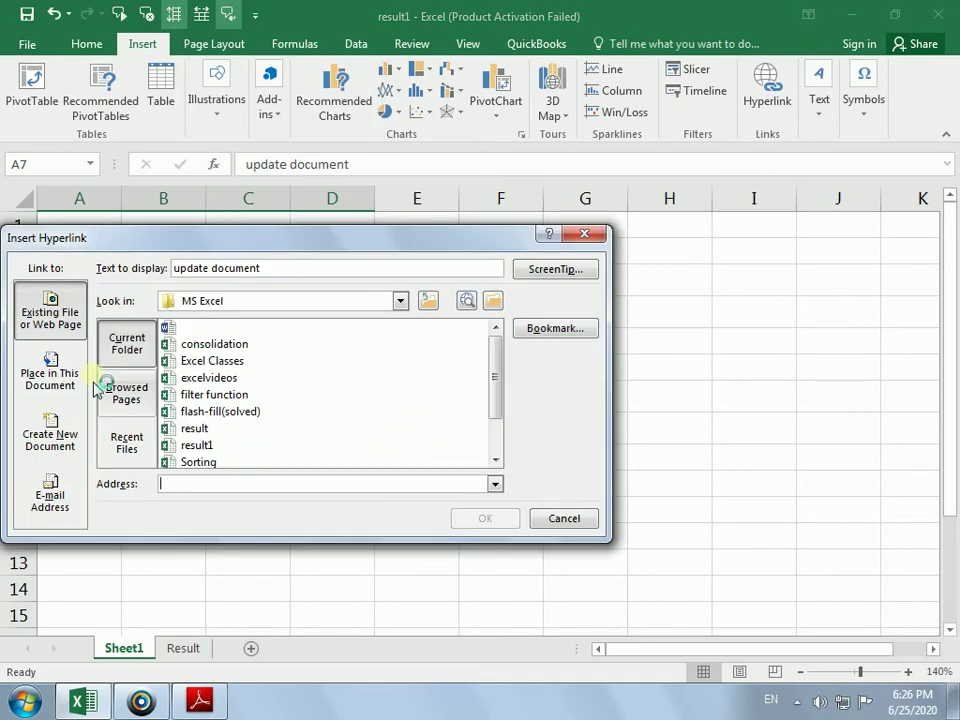
{"action": "left_click_drag", "start_coordinate": [342, 252], "coordinate": [540, 247]}
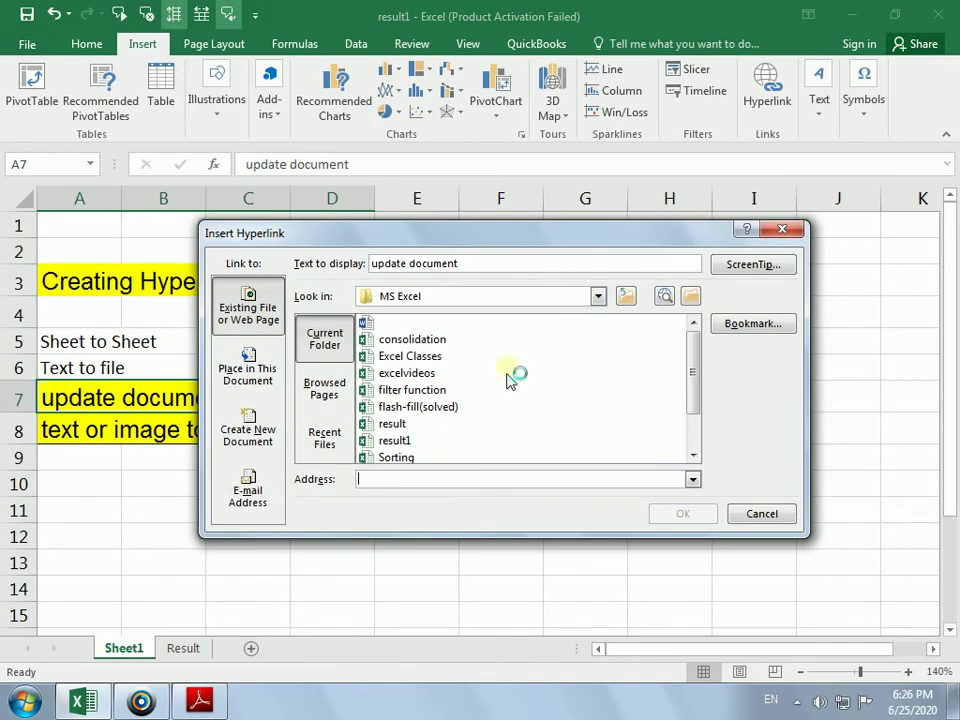
{"action": "left_click", "coordinate": [255, 440]}
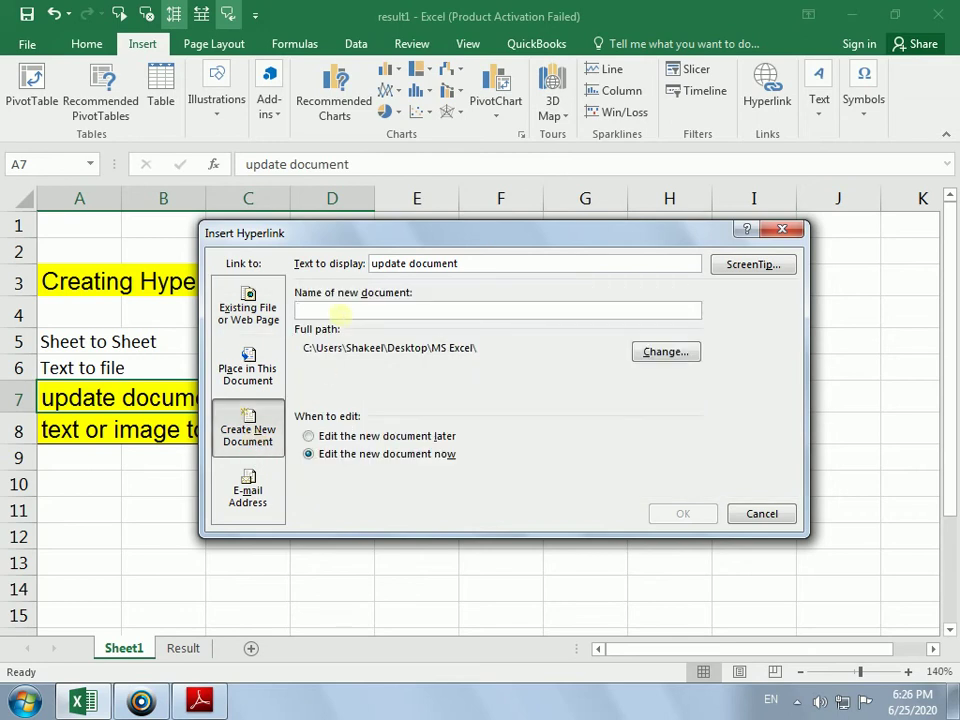
{"action": "type", "text": ".txt"}
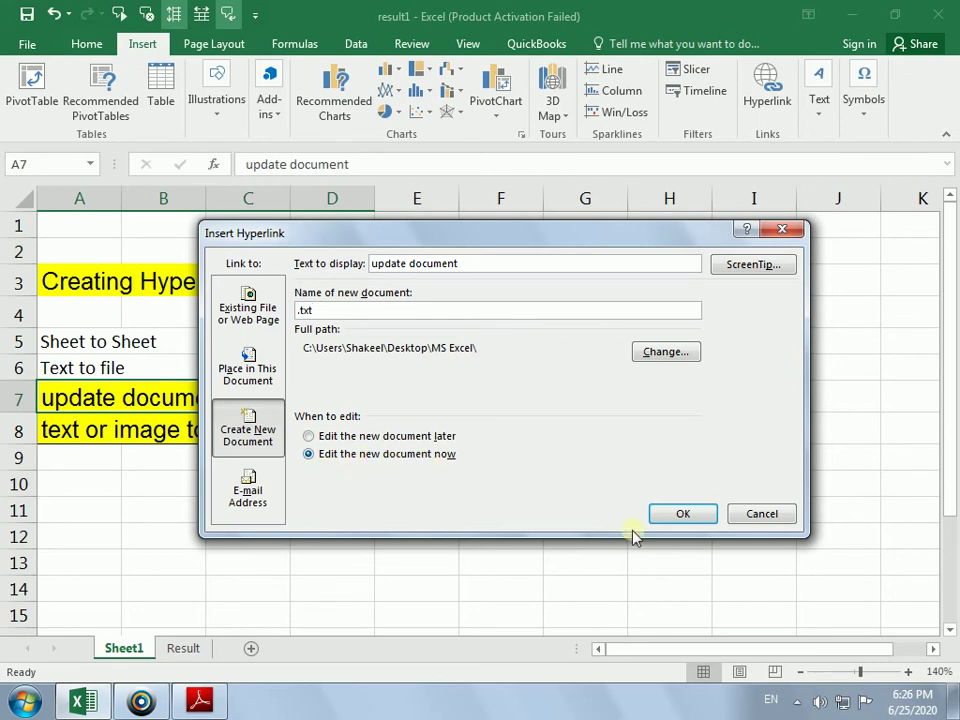
{"action": "left_click", "coordinate": [672, 517]}
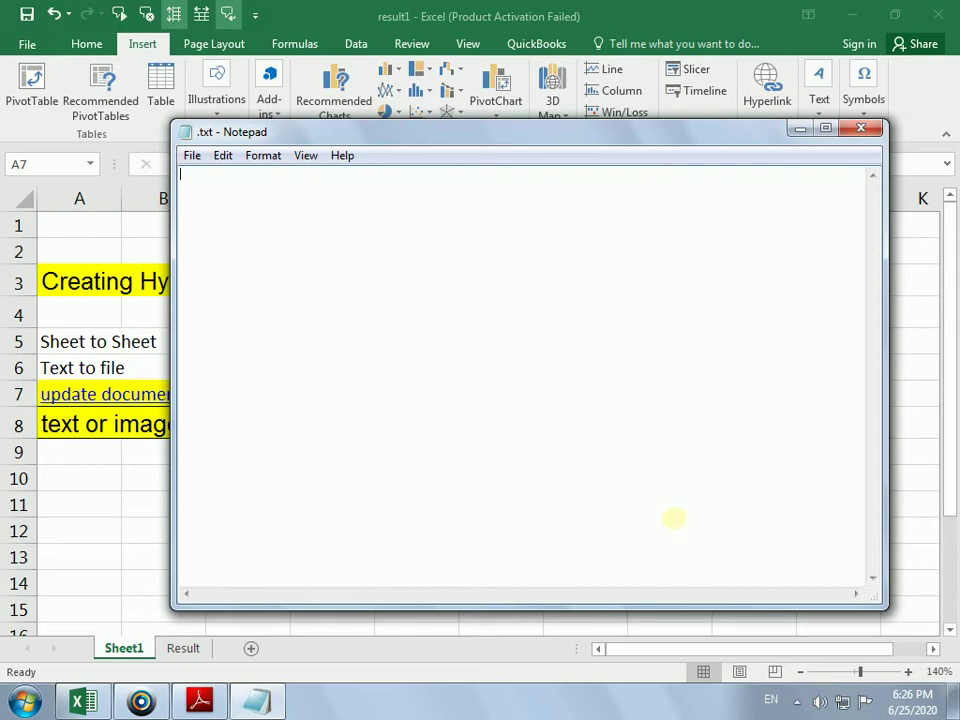
- Type 'SG Services' into the new text document and close Notepad
{"action": "type", "text": "SG Services"}
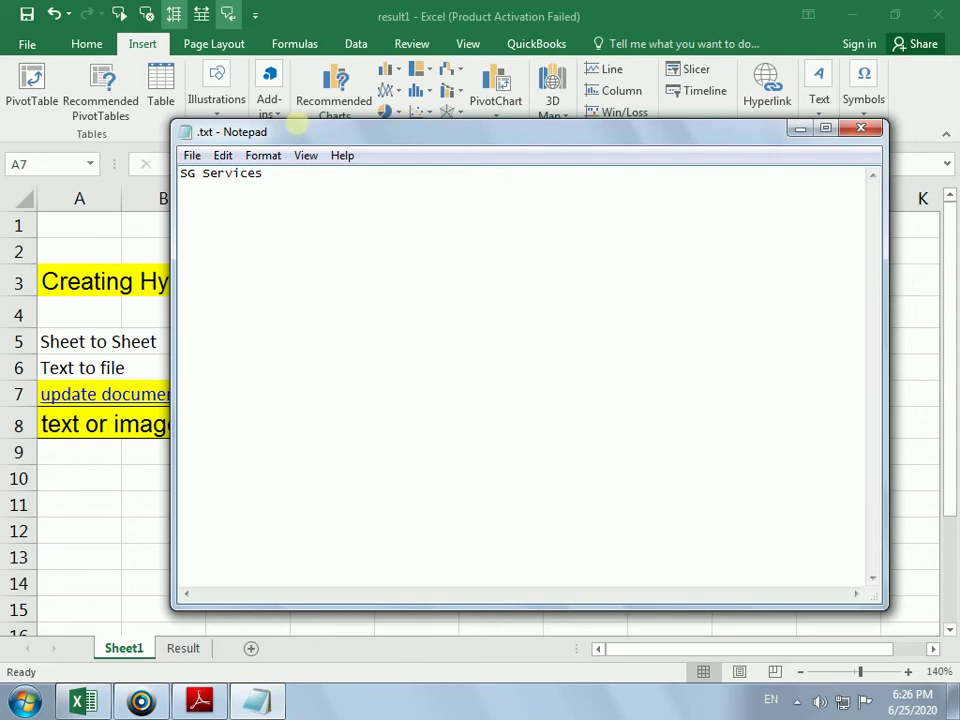
{"action": "left_click", "coordinate": [193, 157]}
{"action": "left_click", "coordinate": [220, 218]}
{"action": "left_click", "coordinate": [860, 128]}
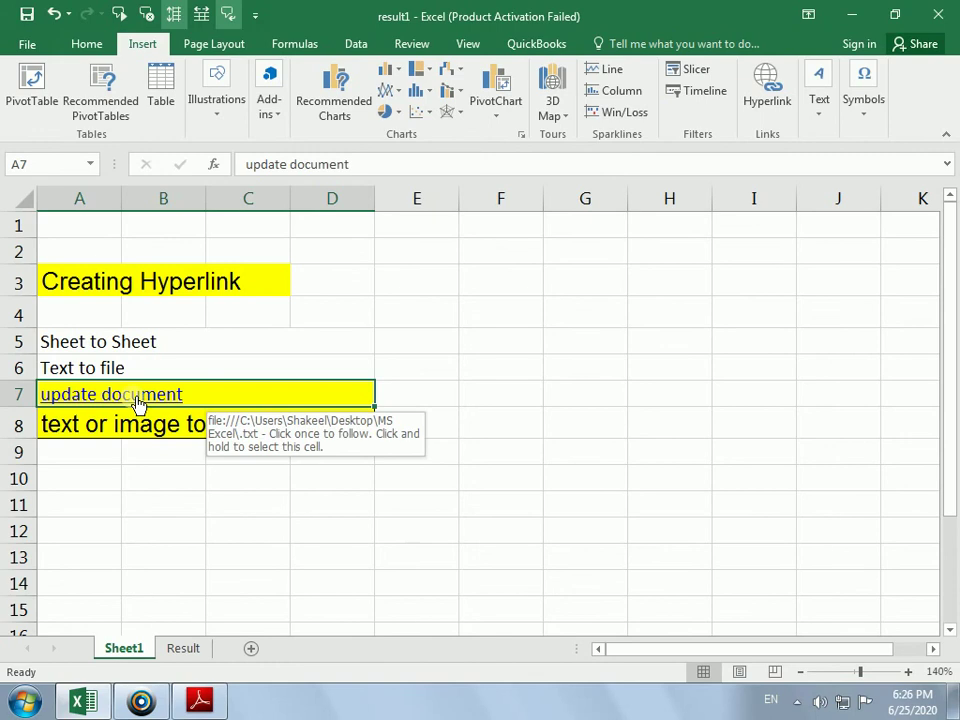
- Reopen the document via A7, add a 'Youtube channel' line, and save on closing
{"action": "left_click", "coordinate": [138, 400]}
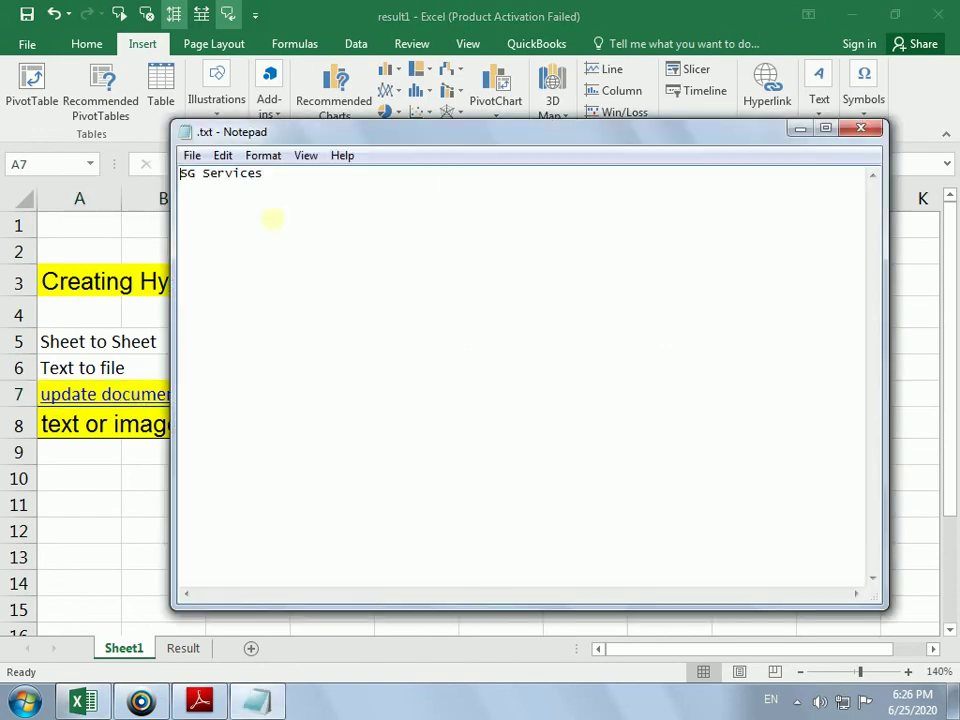
{"action": "key", "text": "Return"}
{"action": "type", "text": "Youtube channel"}
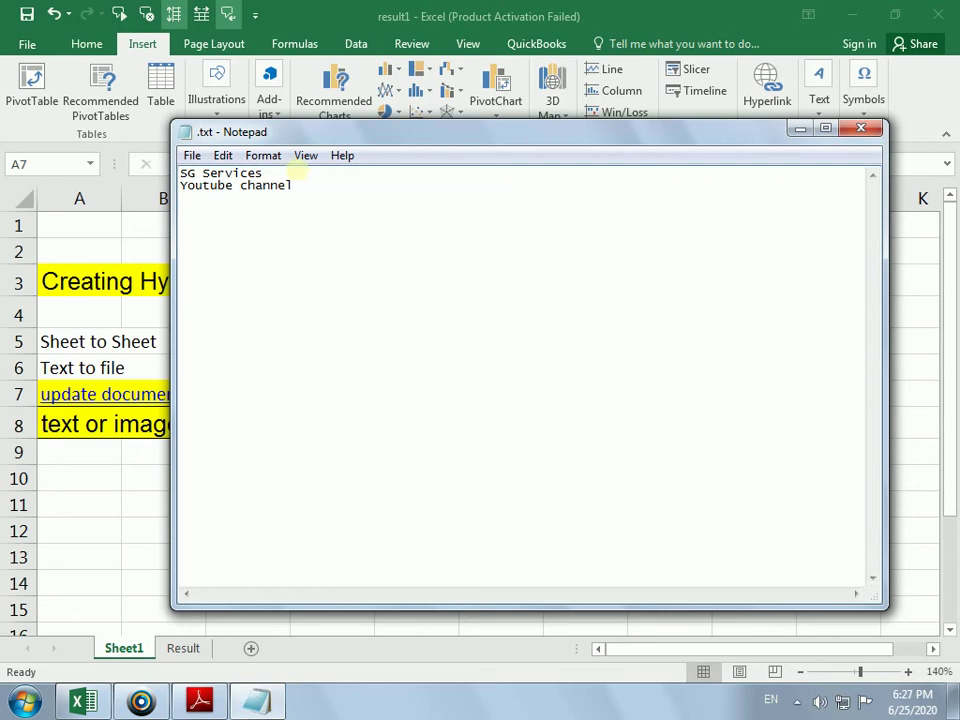
{"action": "left_click", "coordinate": [861, 128]}
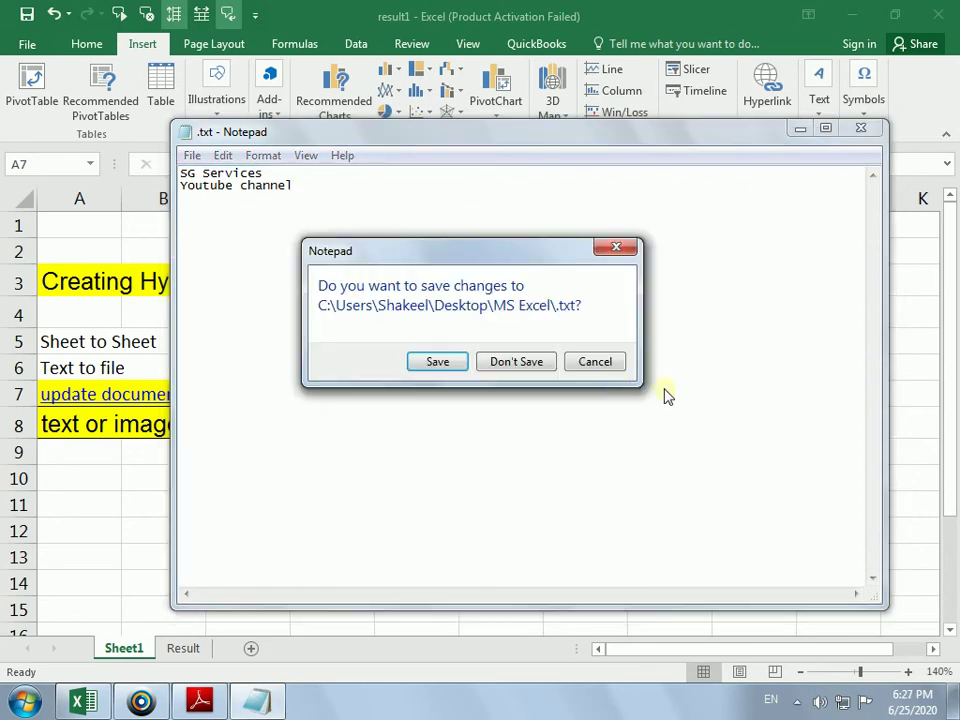
{"action": "left_click", "coordinate": [430, 362]}
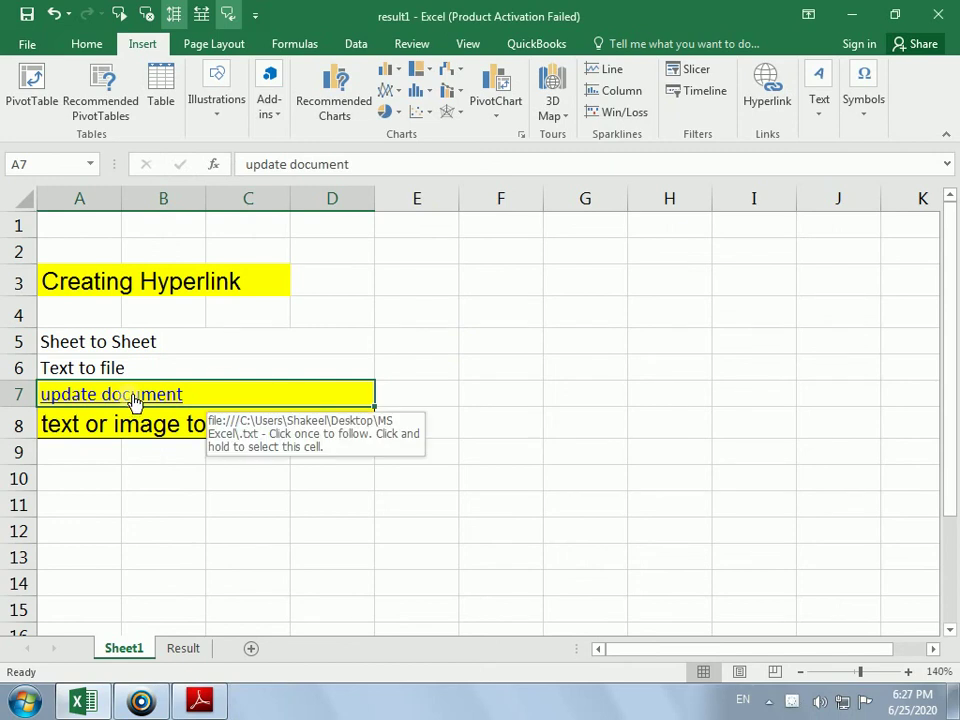
- Reopen the A7 link to verify both saved lines, close Notepad, and open A7's hyperlink settings
{"action": "left_click", "coordinate": [135, 398]}
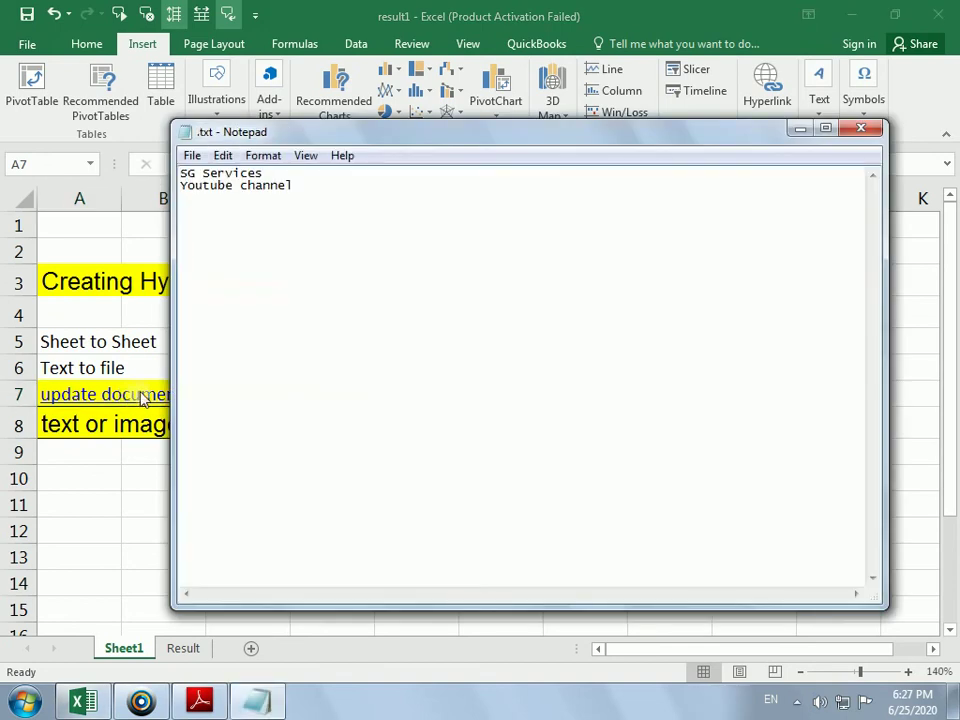
{"action": "left_click", "coordinate": [861, 128]}
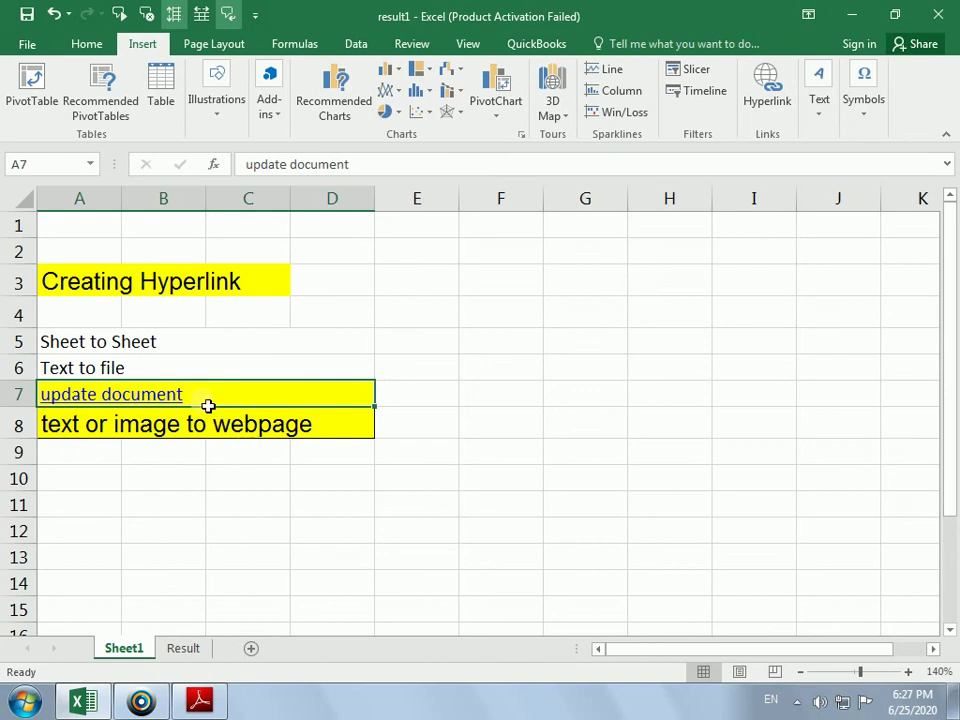
{"action": "left_click", "coordinate": [760, 88]}
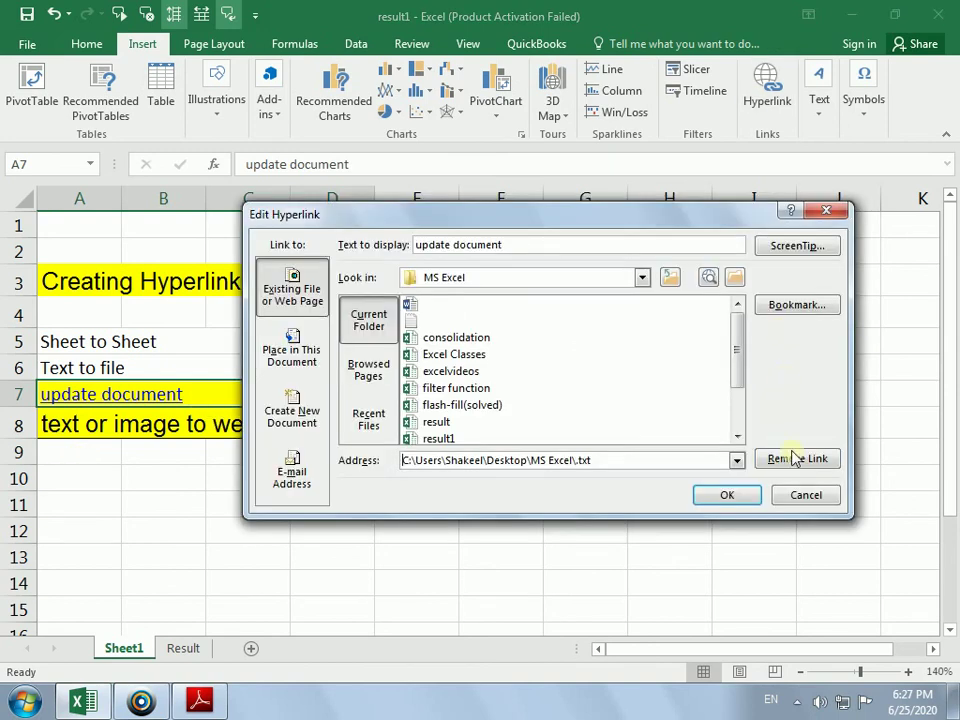
- Remove A7's hyperlink, then select A8 and the empty cell E10
{"action": "left_click", "coordinate": [797, 456]}
{"action": "left_click", "coordinate": [222, 432]}
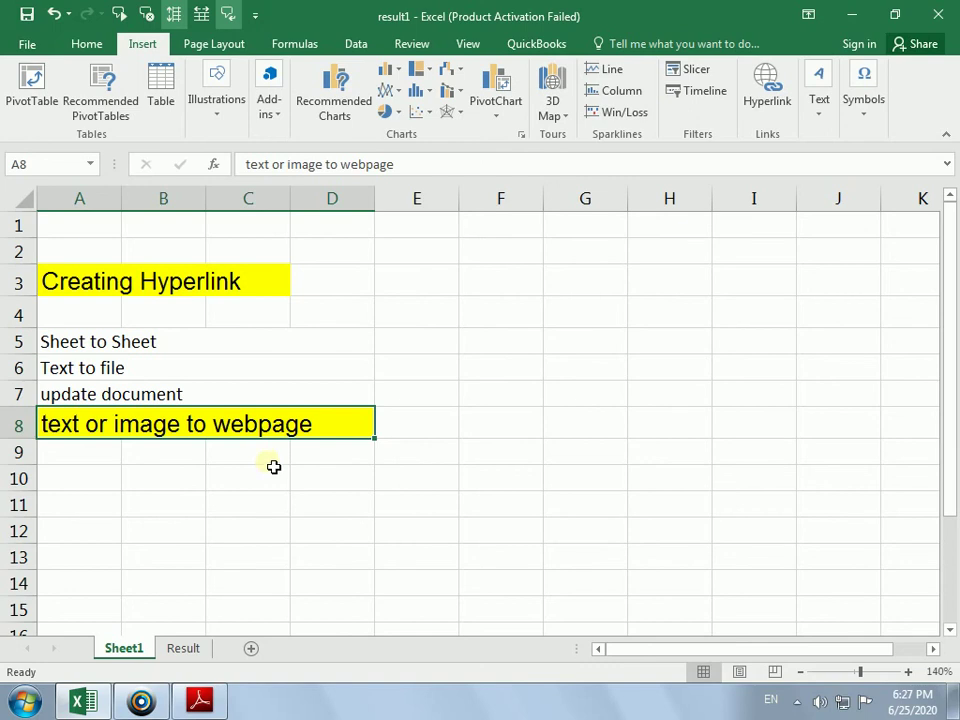
{"action": "left_click", "coordinate": [407, 488]}
- Enter 'click here' in E10, cancel the accidental Create Table, and open Insert Hyperlink with Ctrl+K
{"action": "type", "text": "click here"}
{"action": "left_click", "coordinate": [403, 510]}
{"action": "left_click", "coordinate": [418, 480]}
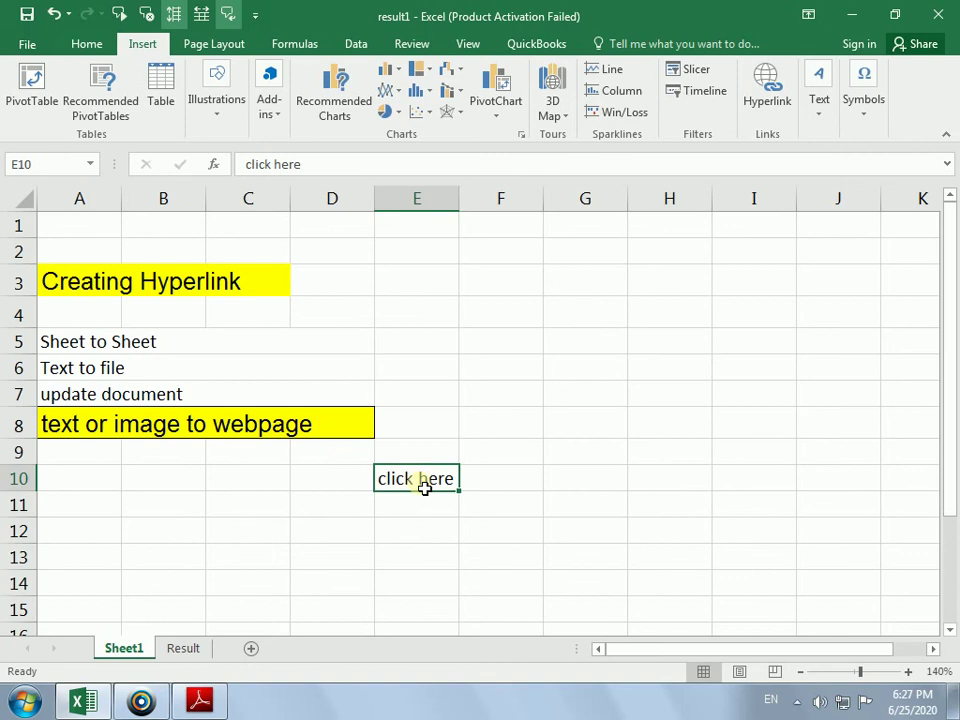
{"action": "key", "text": "ctrl+t"}
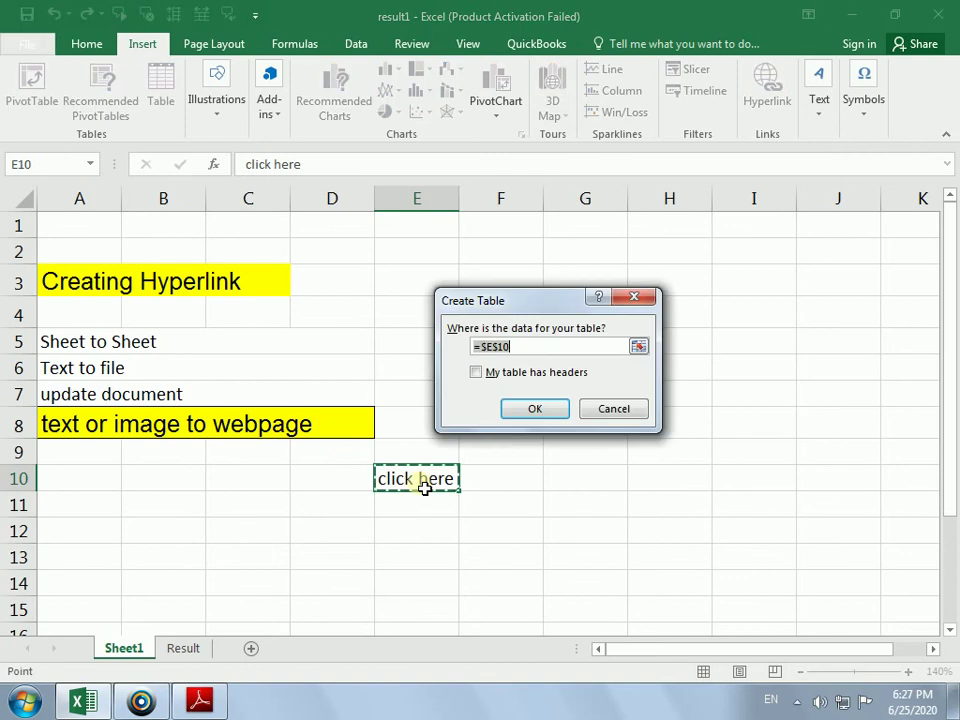
{"action": "left_click", "coordinate": [545, 505]}
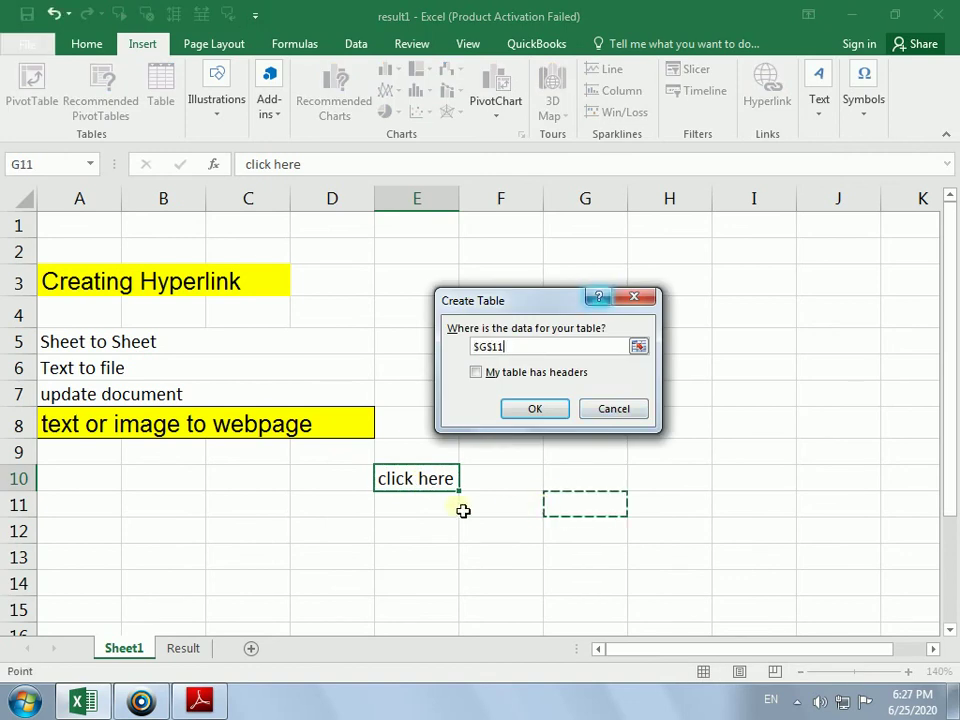
{"action": "left_click", "coordinate": [614, 409]}
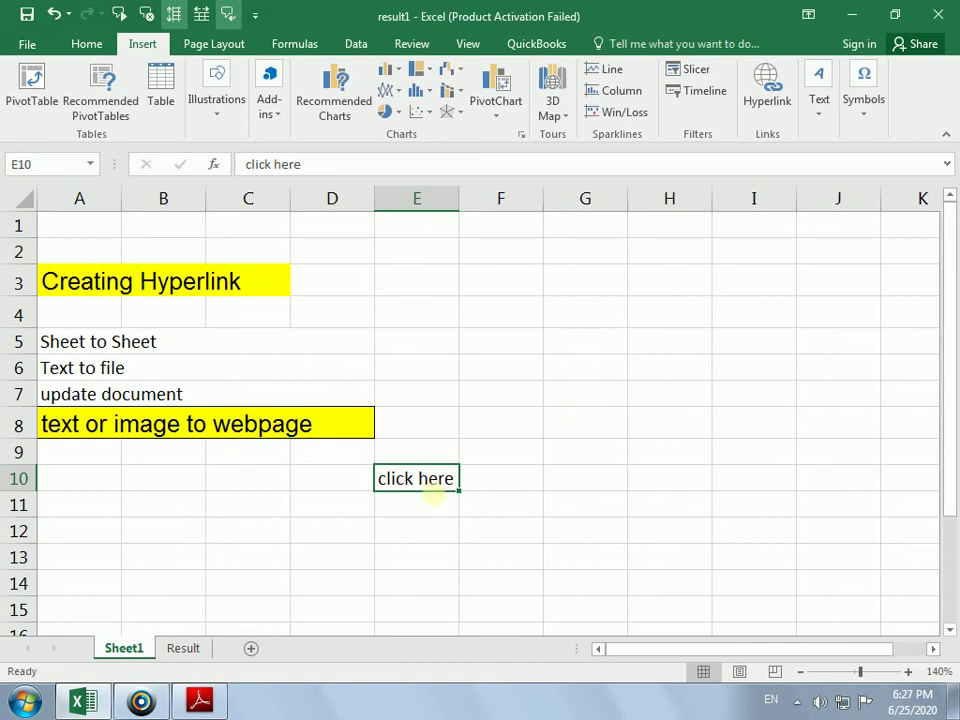
{"action": "left_click", "coordinate": [441, 507]}
{"action": "left_click", "coordinate": [441, 489]}
{"action": "key", "text": "ctrl+k"}
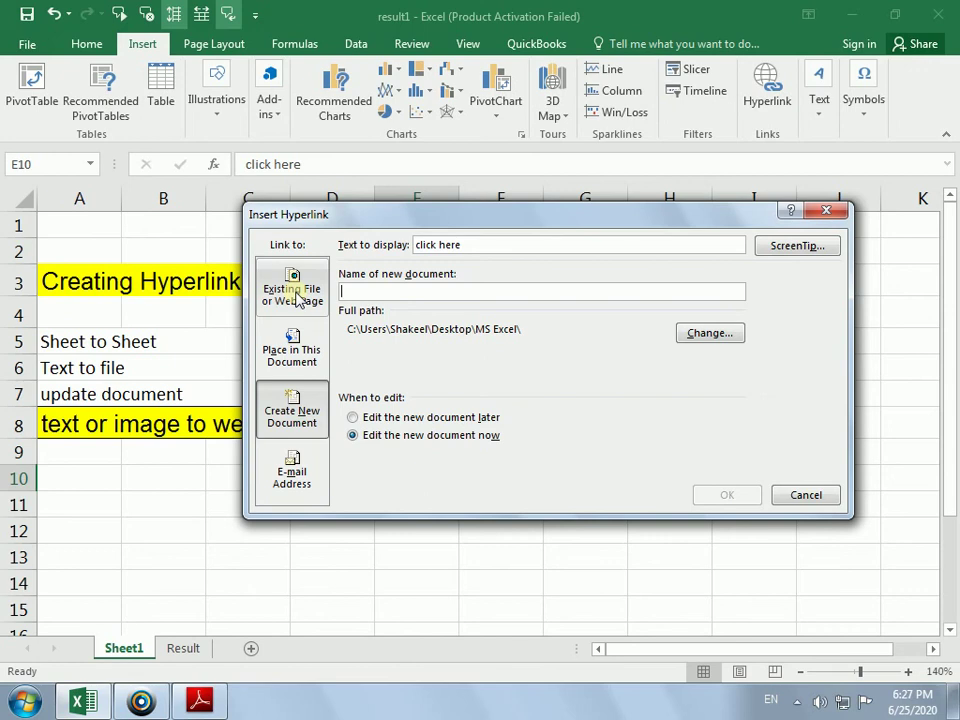
{"action": "left_click", "coordinate": [296, 298]}
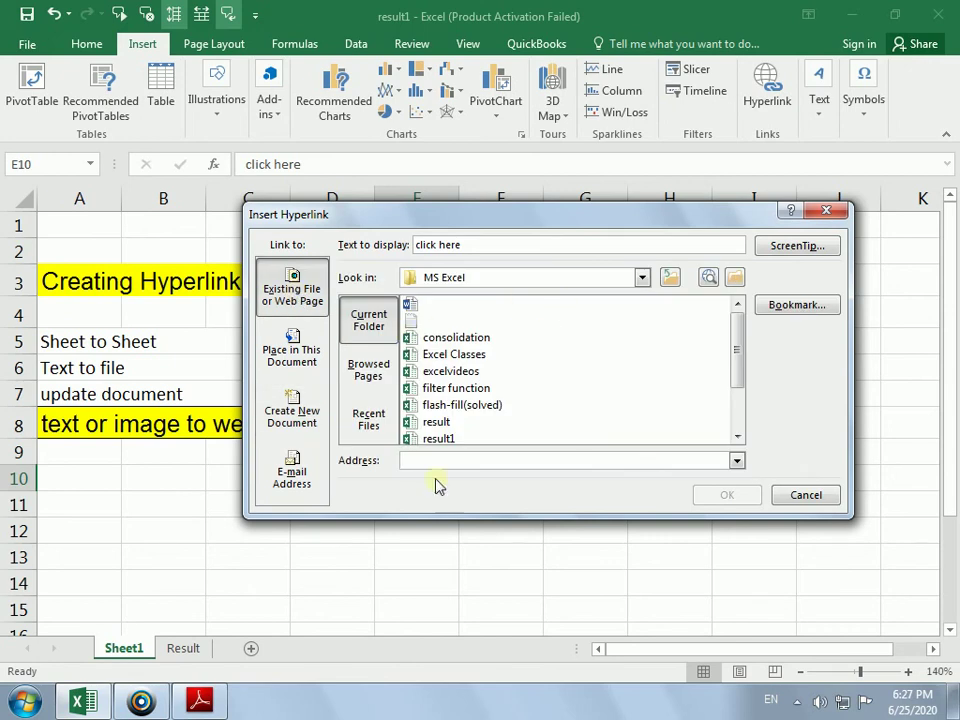
{"action": "type", "text": "www"}
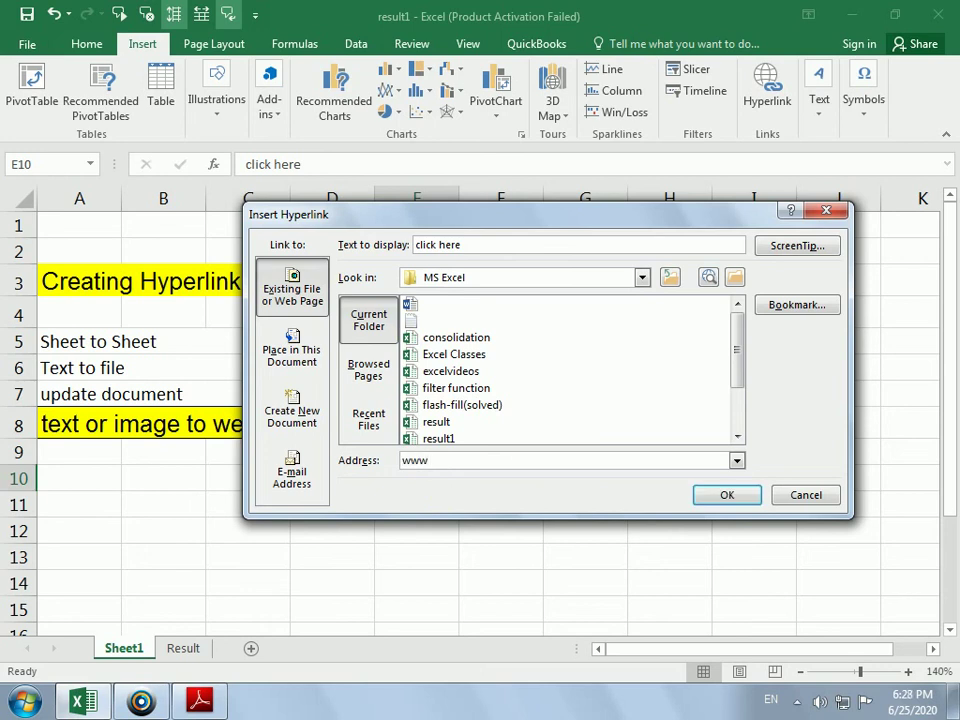
{"action": "type", "text": ".google.com"}
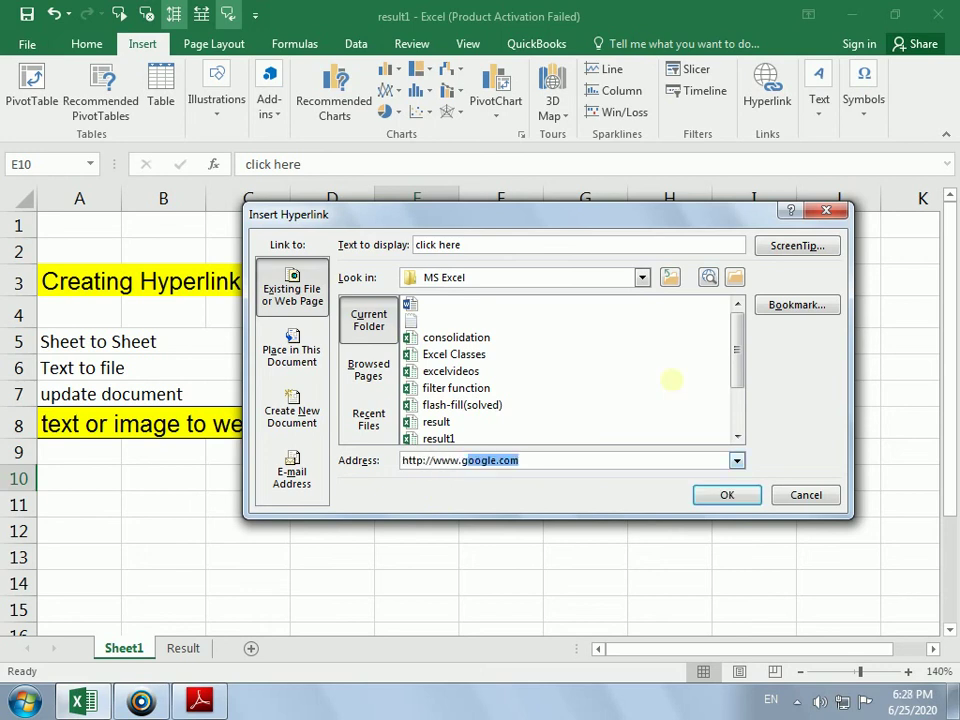
{"action": "left_click", "coordinate": [715, 503]}
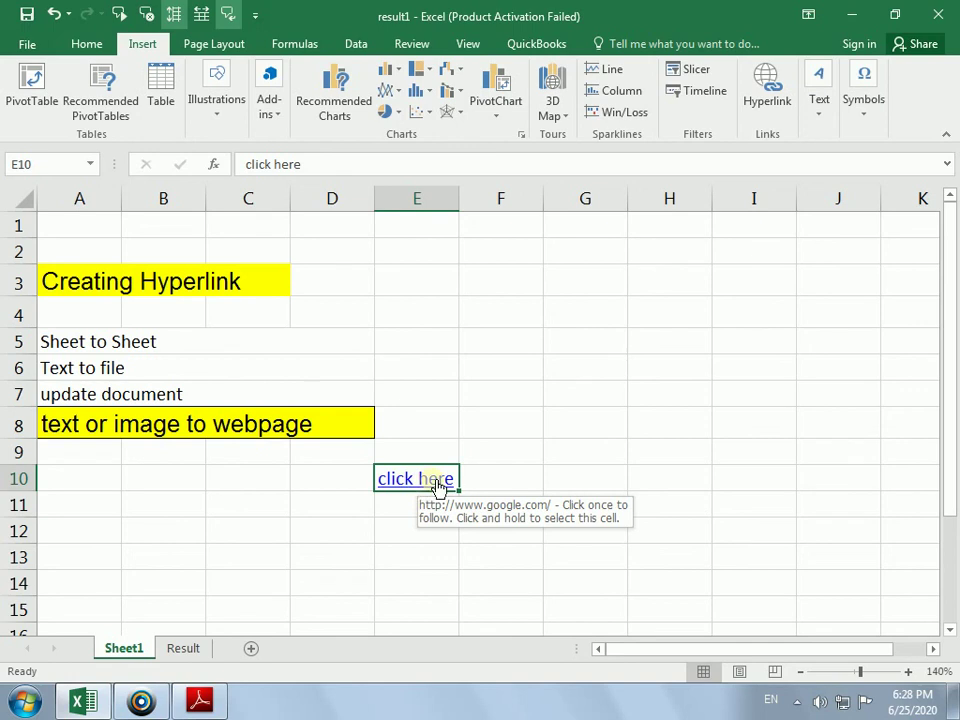
{"action": "left_click", "coordinate": [437, 486]}
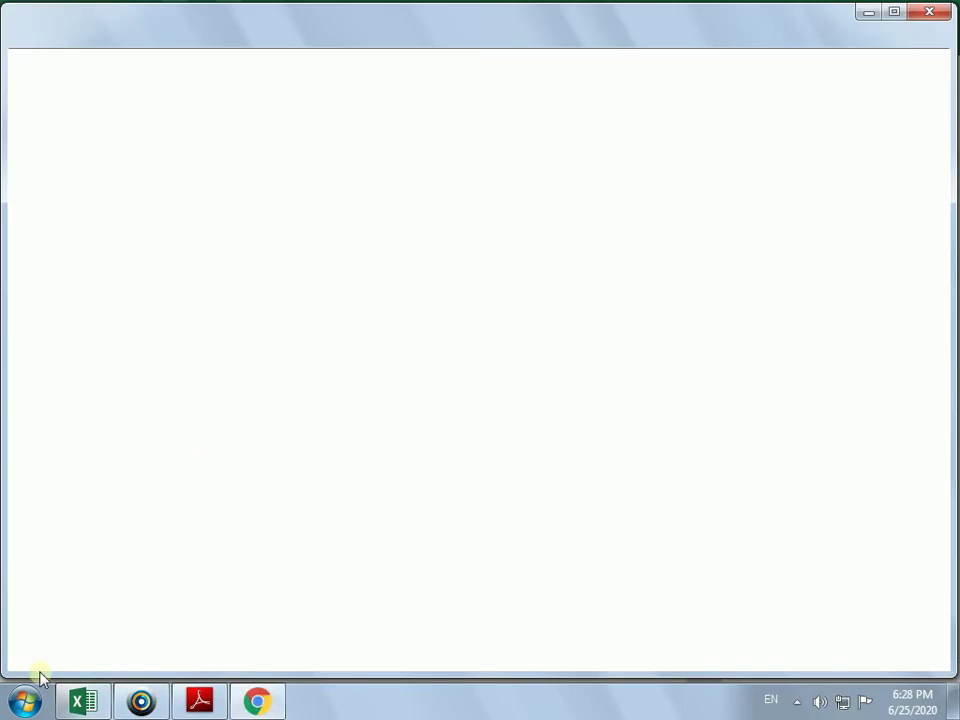
- Return to Excel, select an empty cell, and start inserting a picture from the Illustrations menu
{"action": "left_click", "coordinate": [95, 701]}
{"action": "left_click", "coordinate": [491, 342]}
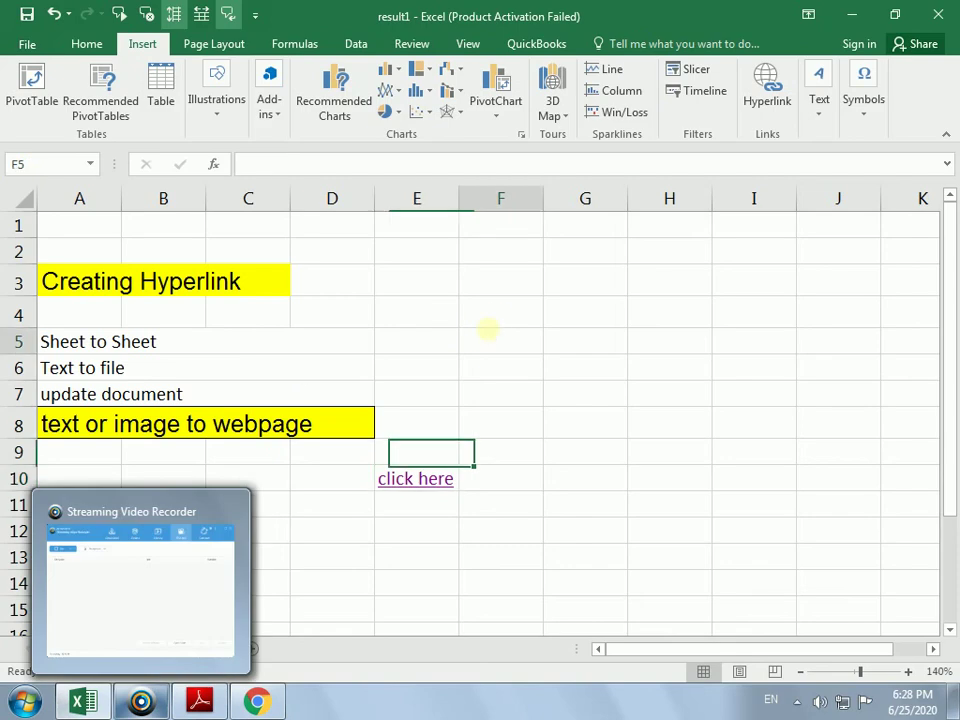
{"action": "left_click", "coordinate": [221, 113]}
{"action": "left_click", "coordinate": [215, 166]}
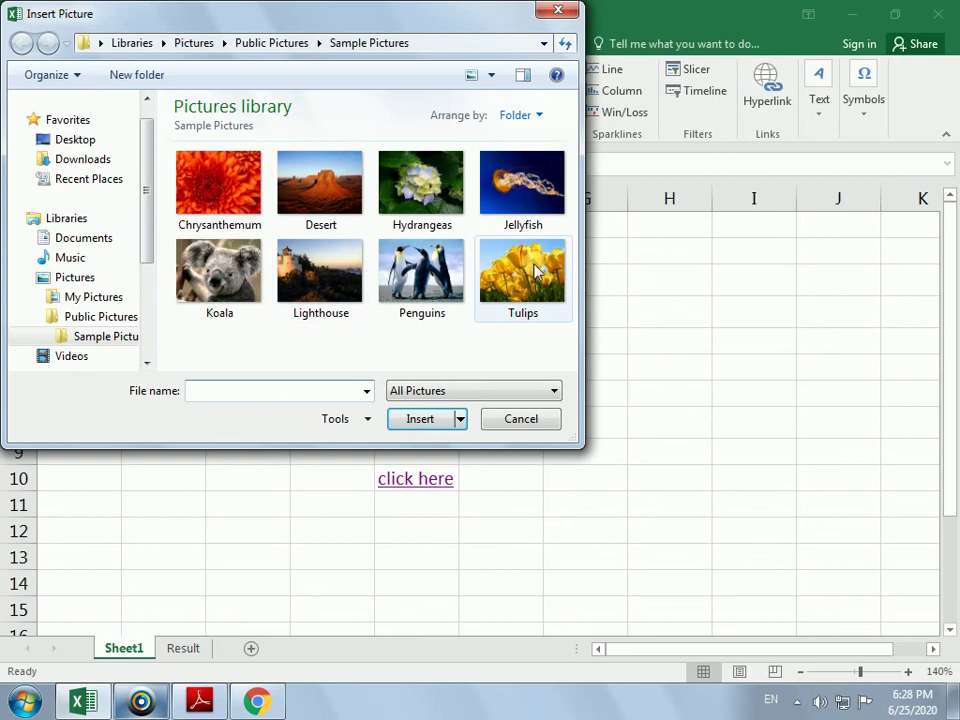
- Insert the Tulips sample picture and shrink it to about a quarter of its size
{"action": "left_click", "coordinate": [530, 272]}
{"action": "left_click", "coordinate": [422, 420]}
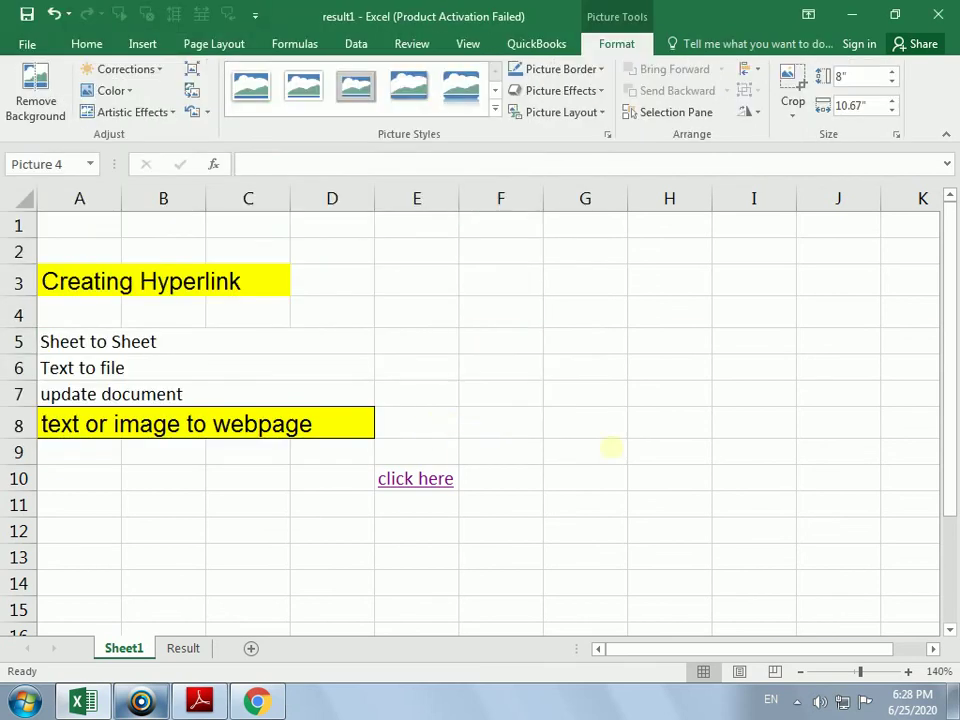
{"action": "left_click", "coordinate": [803, 672]}
{"action": "left_click", "coordinate": [803, 672]}
{"action": "left_click", "coordinate": [803, 672]}
{"action": "left_click", "coordinate": [803, 672]}
{"action": "left_click", "coordinate": [803, 672]}
{"action": "left_click", "coordinate": [803, 672]}
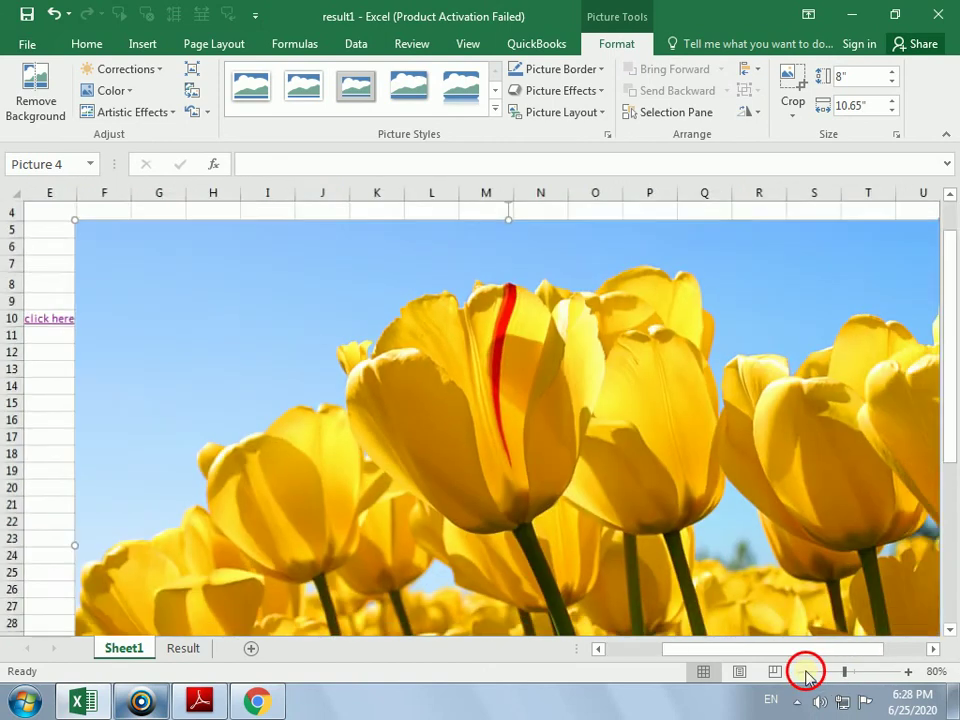
{"action": "left_click", "coordinate": [803, 672]}
{"action": "left_click", "coordinate": [803, 672]}
{"action": "left_click", "coordinate": [803, 672]}
{"action": "left_click", "coordinate": [803, 672]}
{"action": "left_click", "coordinate": [803, 672]}
{"action": "left_click", "coordinate": [803, 672]}
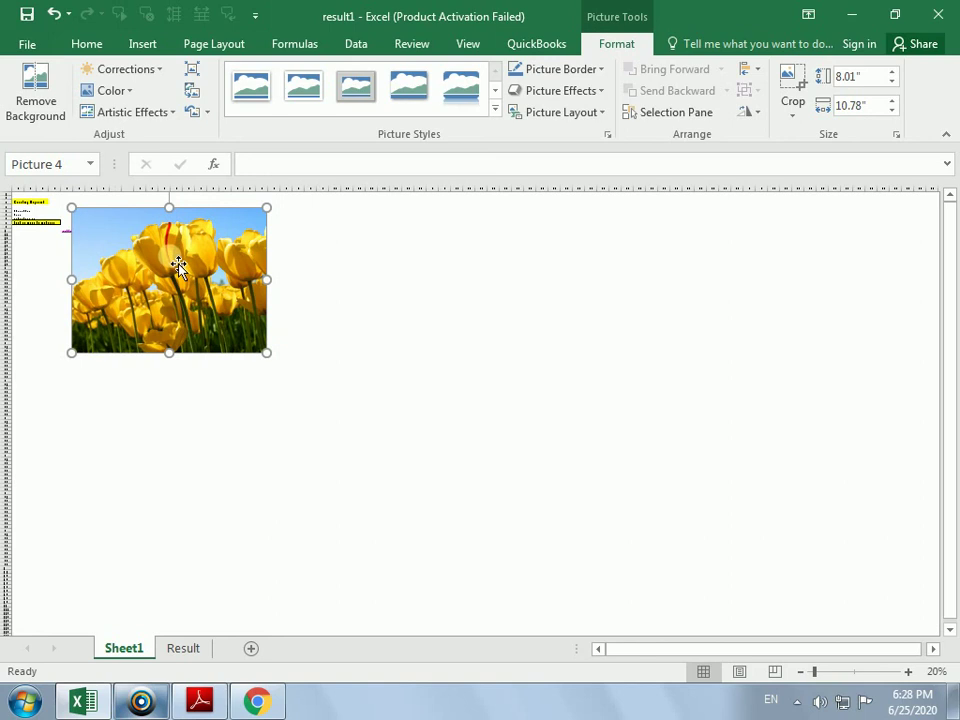
{"action": "left_click_drag", "start_coordinate": [73, 209], "coordinate": [251, 330]}
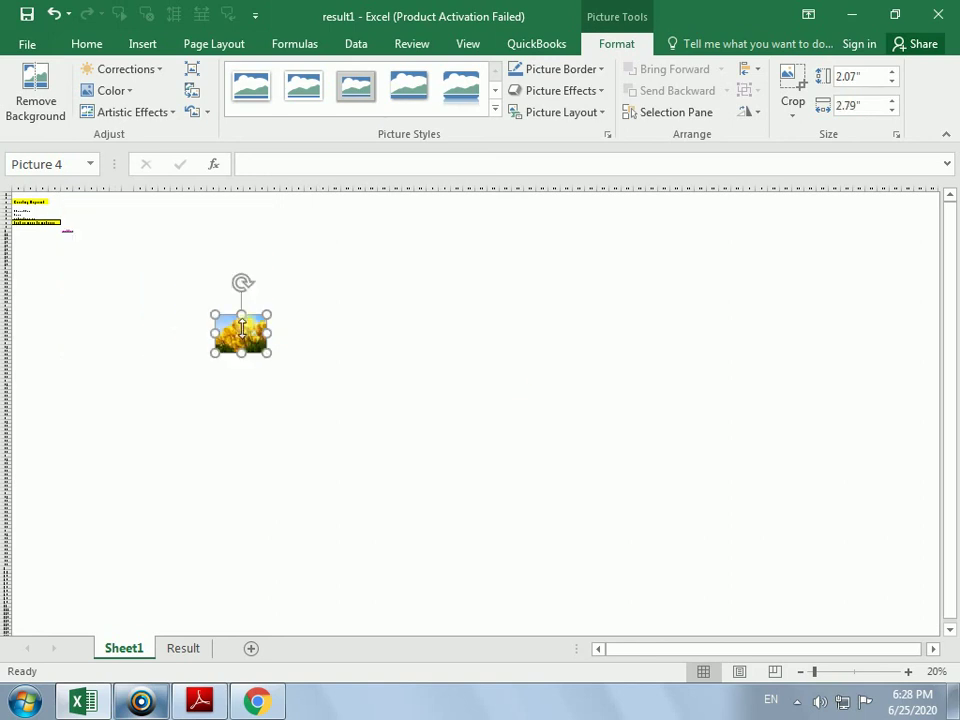
{"action": "left_click", "coordinate": [857, 672]}
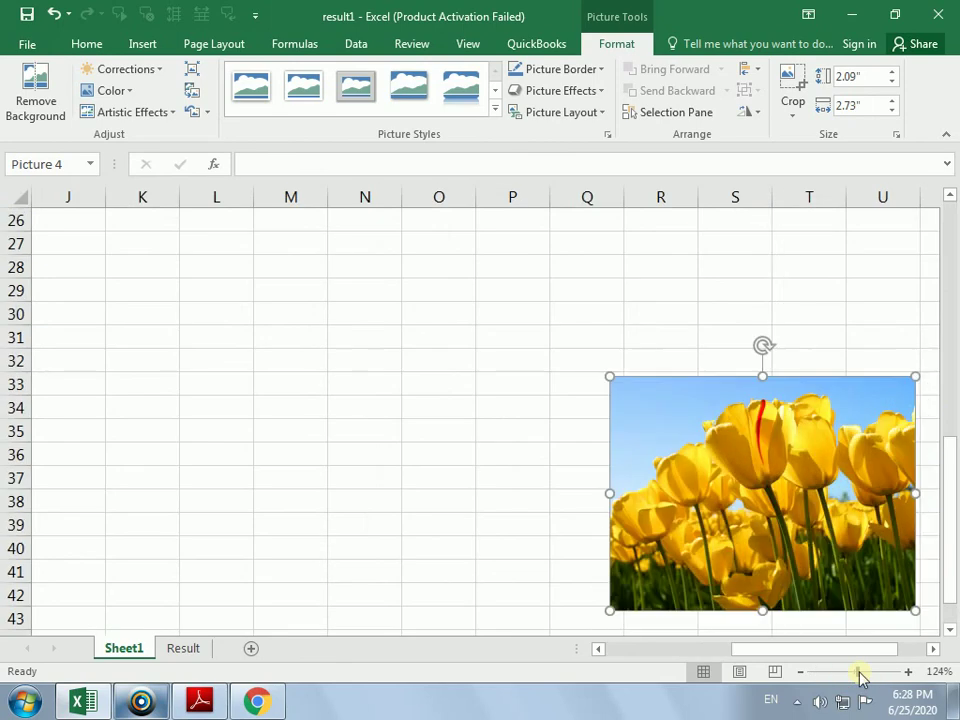
- Move the Tulips picture up and left and shrink it to a small thumbnail
{"action": "mouse_move", "coordinate": [812, 537]}
{"action": "left_mouse_down"}
{"action": "mouse_move", "coordinate": [390, 416]}
{"action": "mouse_move", "coordinate": [370, 400]}
{"action": "left_mouse_up"}
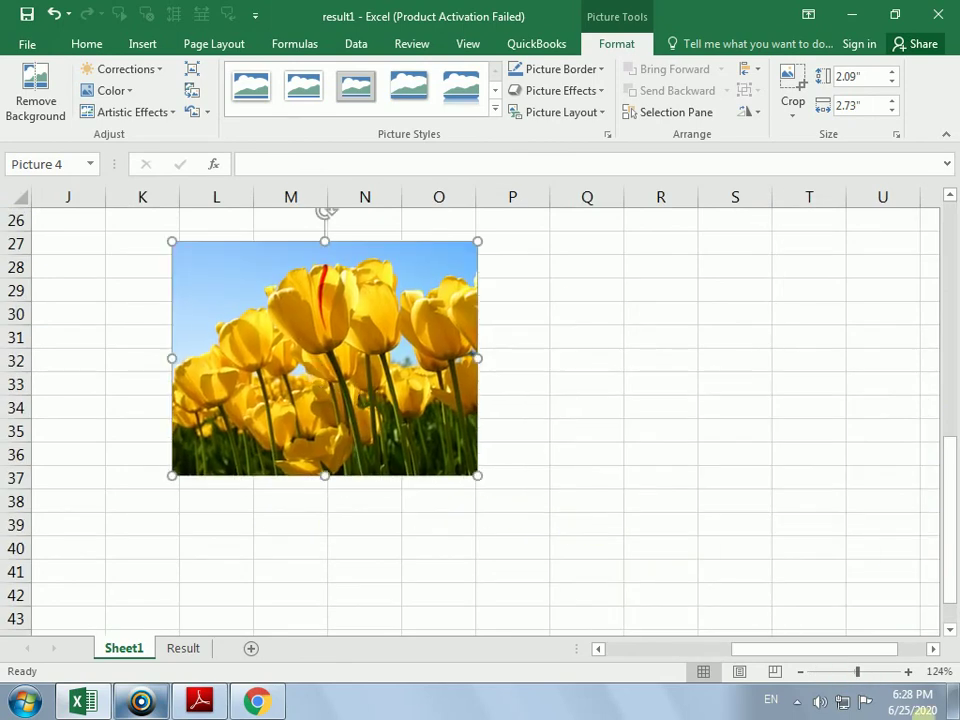
{"action": "left_click", "coordinate": [802, 672]}
{"action": "left_click", "coordinate": [804, 673]}
{"action": "left_click", "coordinate": [804, 673]}
{"action": "scroll", "coordinate": [623, 489], "scroll_direction": "down", "scroll_amount": 2}
{"action": "scroll", "coordinate": [637, 474], "scroll_direction": "down", "scroll_amount": 1}
{"action": "scroll", "coordinate": [637, 474], "scroll_direction": "up", "scroll_amount": 2}
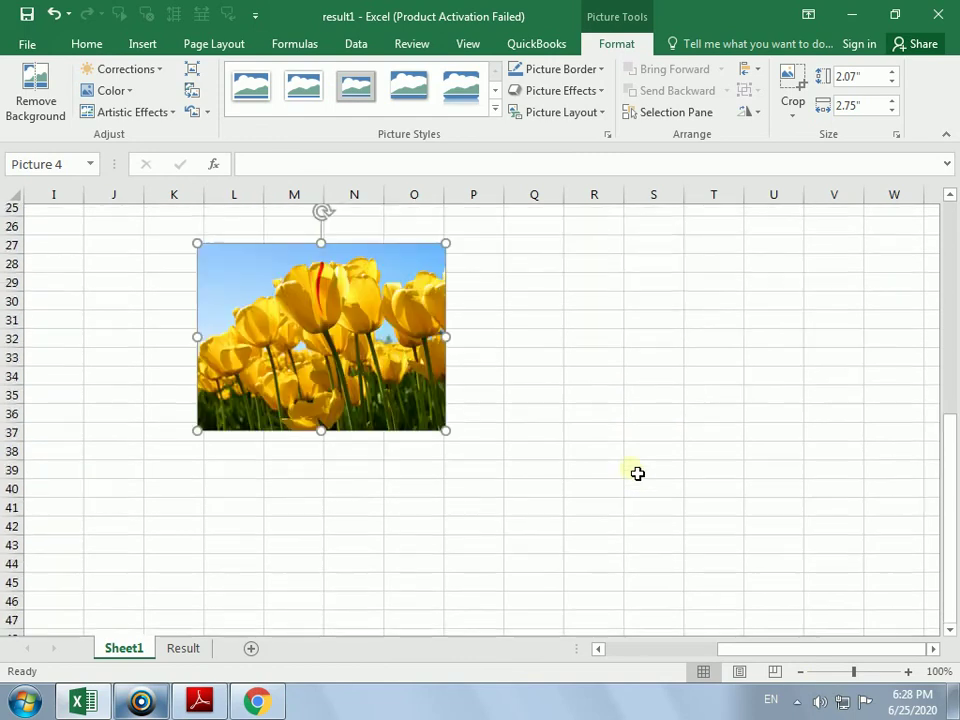
{"action": "scroll", "coordinate": [540, 504], "scroll_direction": "up", "scroll_amount": 2}
{"action": "left_click_drag", "start_coordinate": [445, 511], "coordinate": [252, 363]}
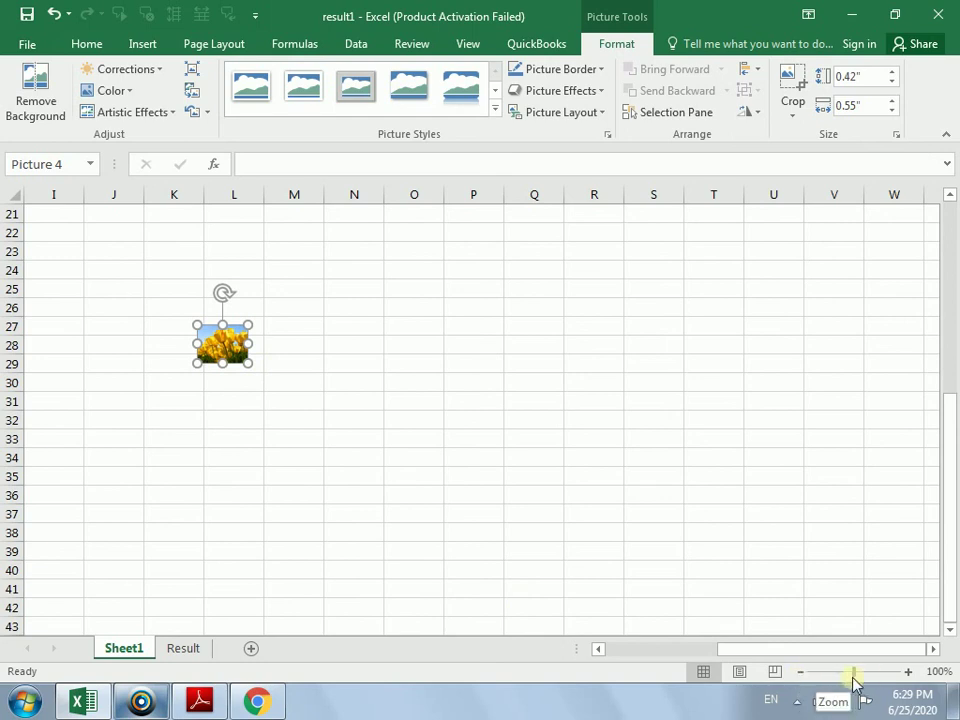
{"action": "left_click_drag", "start_coordinate": [853, 672], "coordinate": [853, 672]}
{"action": "left_click_drag", "start_coordinate": [236, 368], "coordinate": [86, 265]}
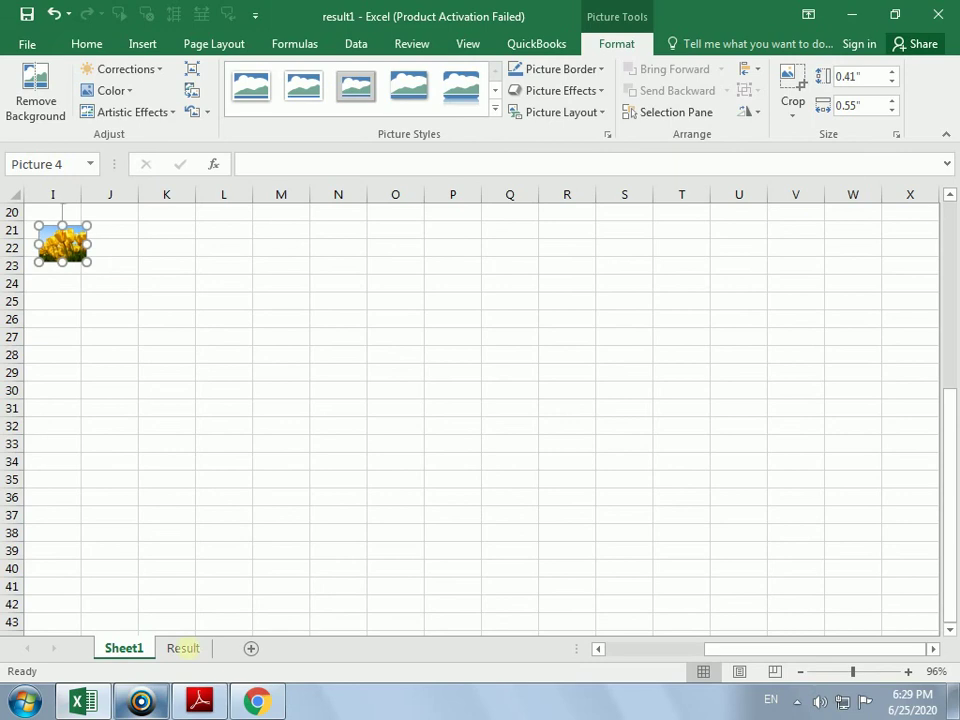
{"action": "left_click", "coordinate": [598, 649]}
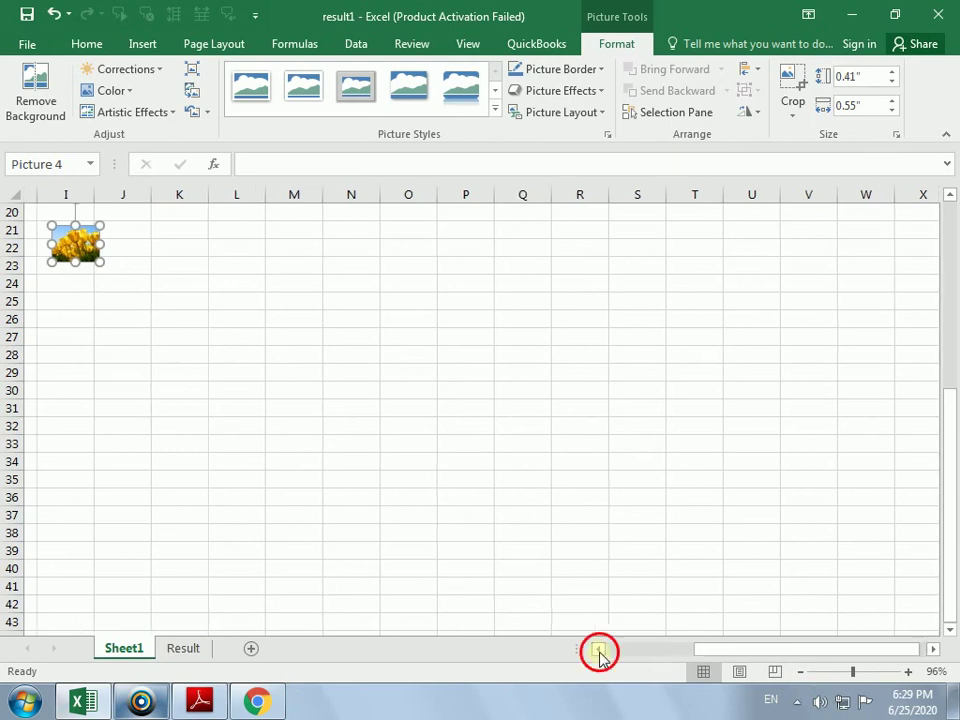
{"action": "left_click", "coordinate": [600, 650]}
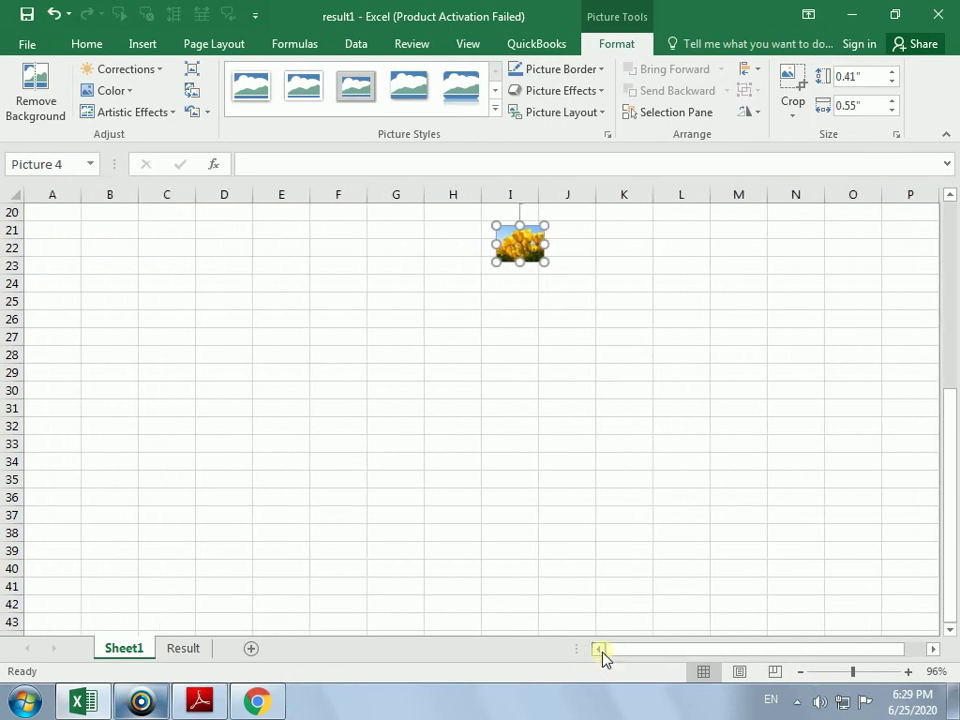
{"action": "scroll", "coordinate": [676, 462], "scroll_direction": "up", "scroll_amount": 2}
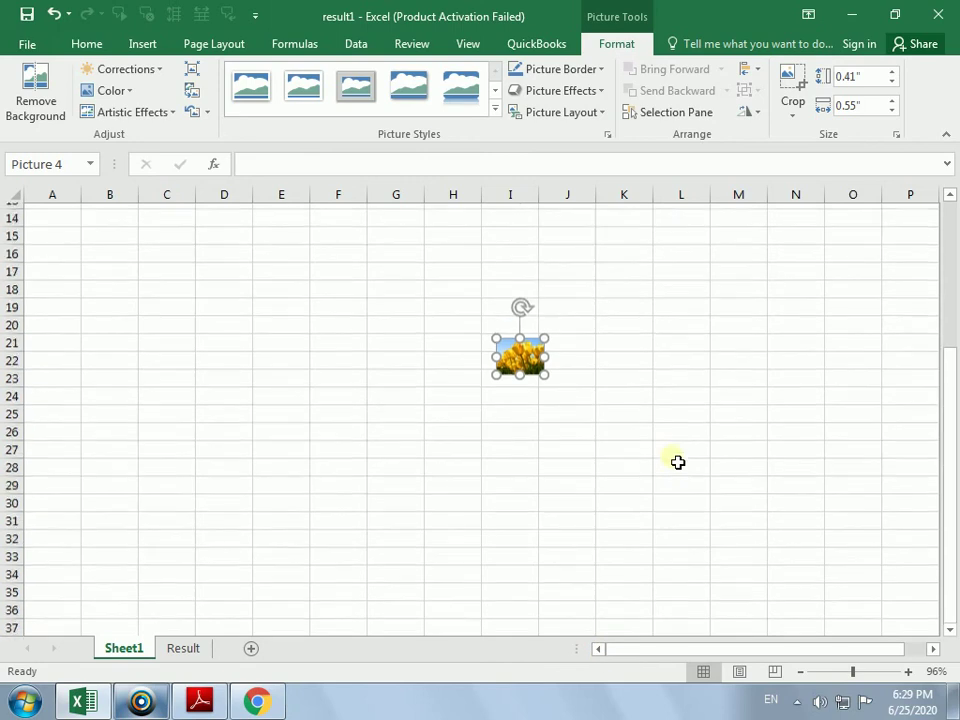
{"action": "scroll", "coordinate": [676, 464], "scroll_direction": "up", "scroll_amount": 3}
- Place the picture beside the 'click here' link and size it to 0.72" by 0.95"
{"action": "left_click_drag", "start_coordinate": [528, 530], "coordinate": [360, 312]}
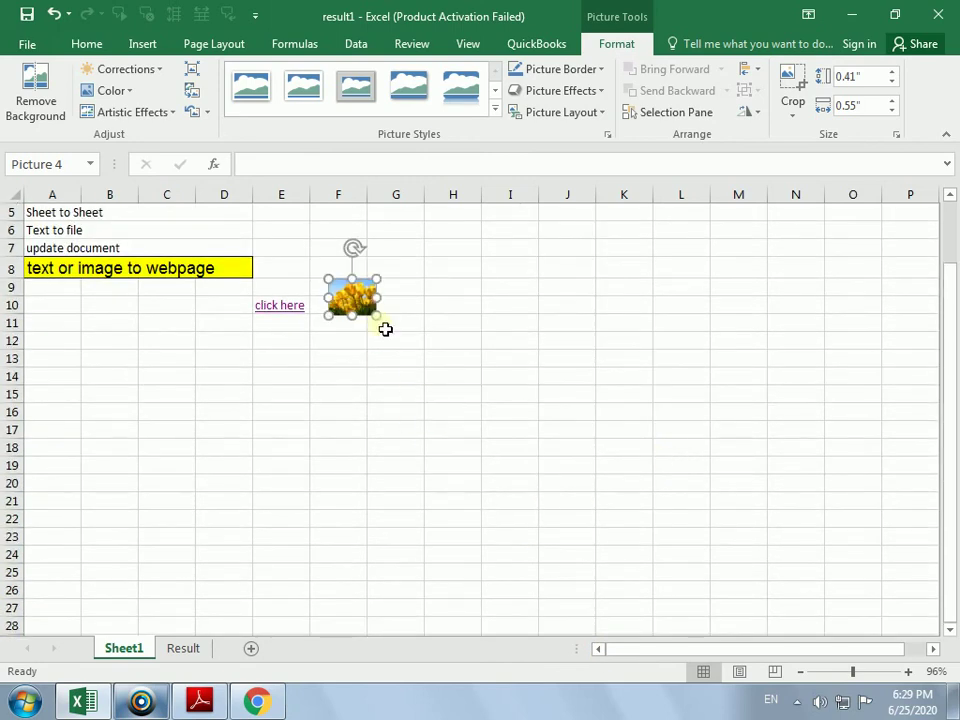
{"action": "left_click_drag", "start_coordinate": [386, 325], "coordinate": [417, 347]}
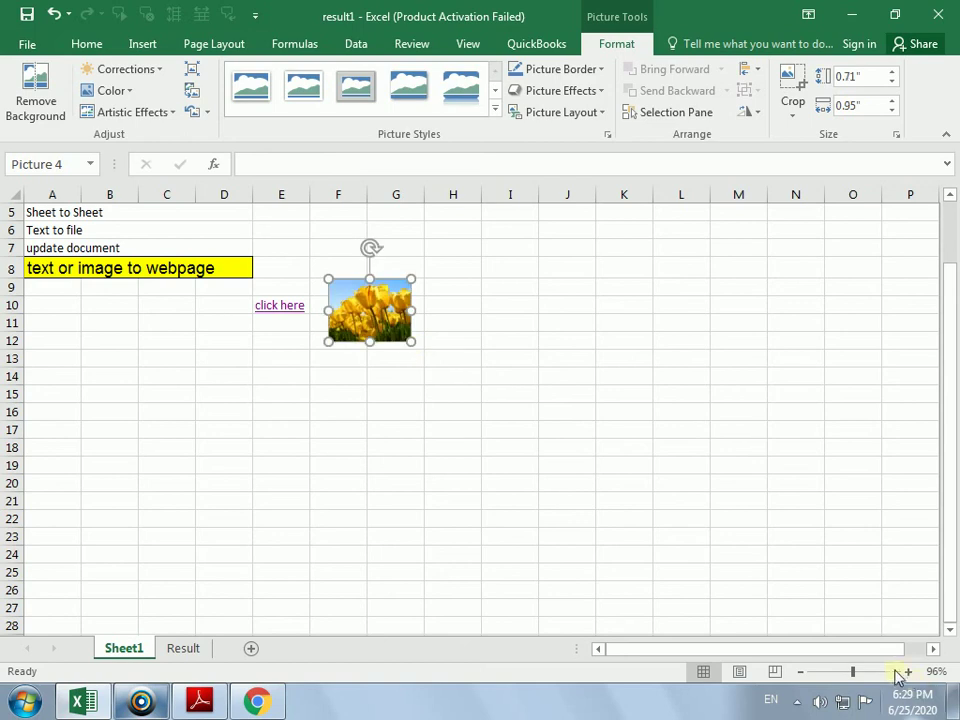
{"action": "left_click", "coordinate": [908, 672]}
{"action": "left_click", "coordinate": [908, 672]}
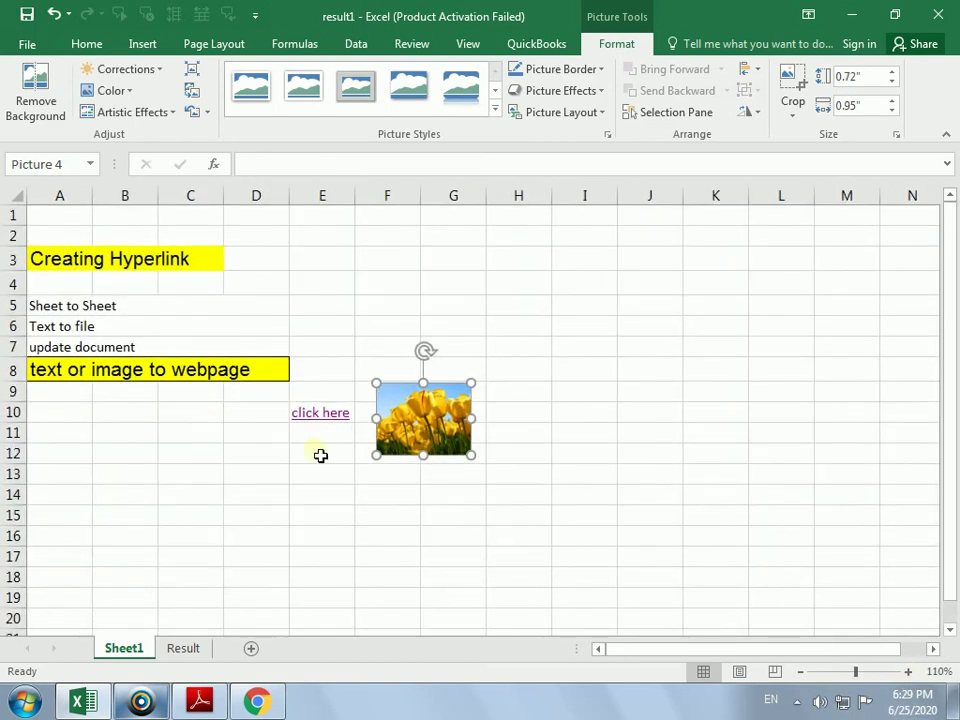
{"action": "right_click", "coordinate": [442, 419]}
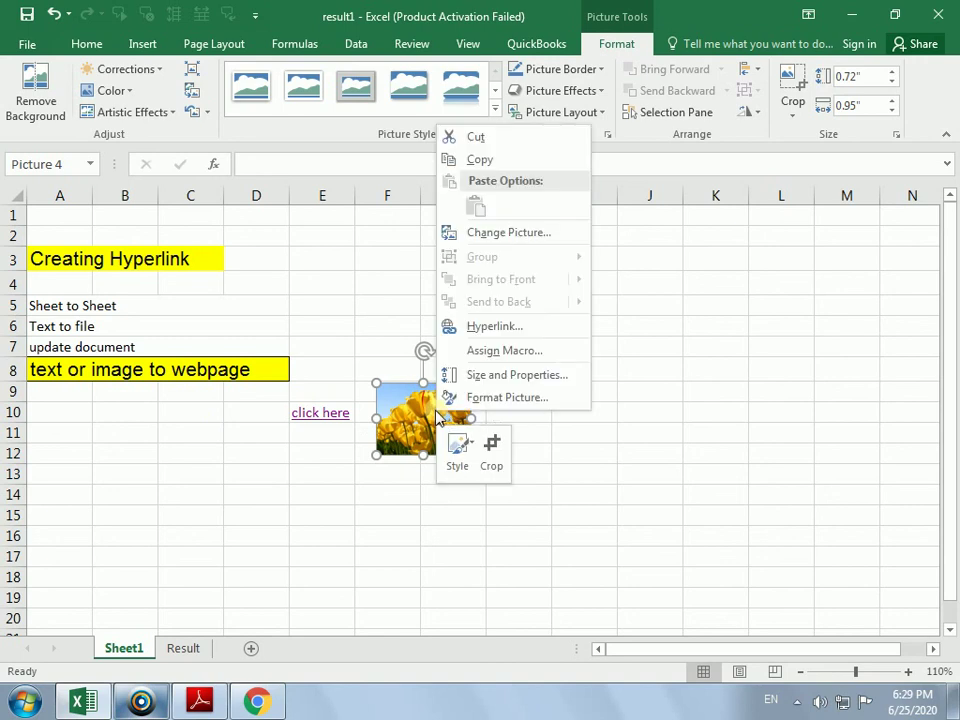
{"action": "left_click", "coordinate": [514, 327]}
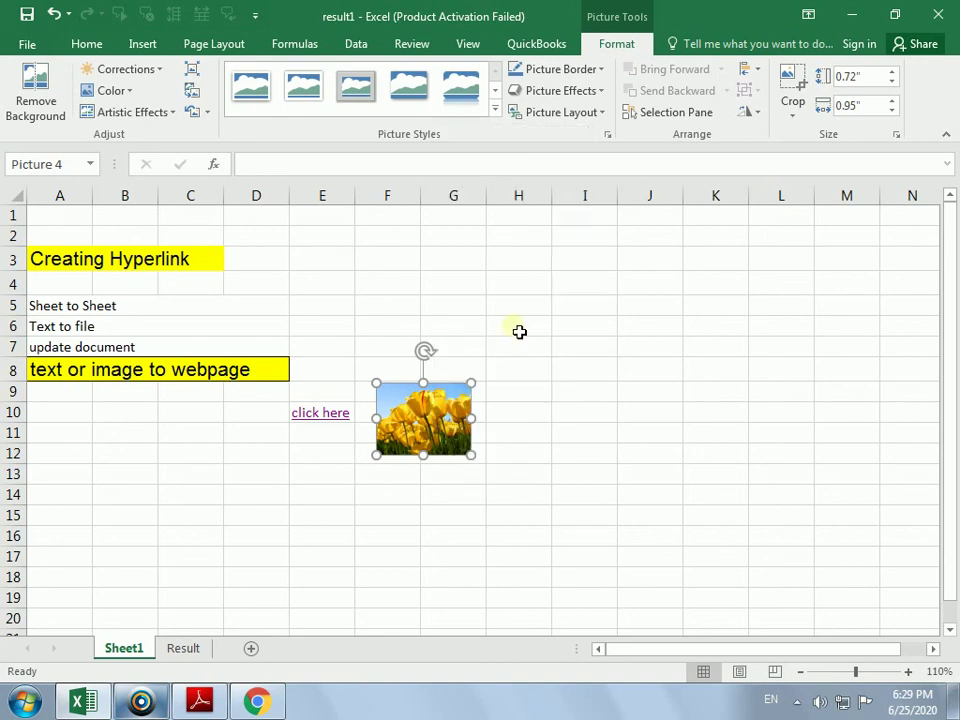
{"action": "left_click", "coordinate": [380, 417]}
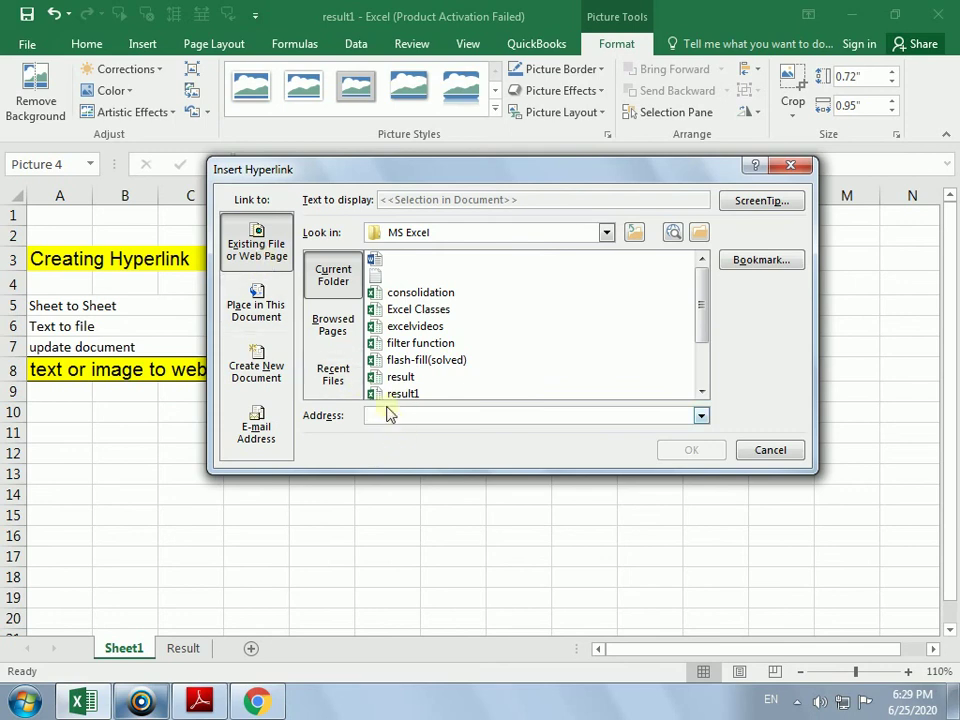
{"action": "type", "text": "ww.google.com"}
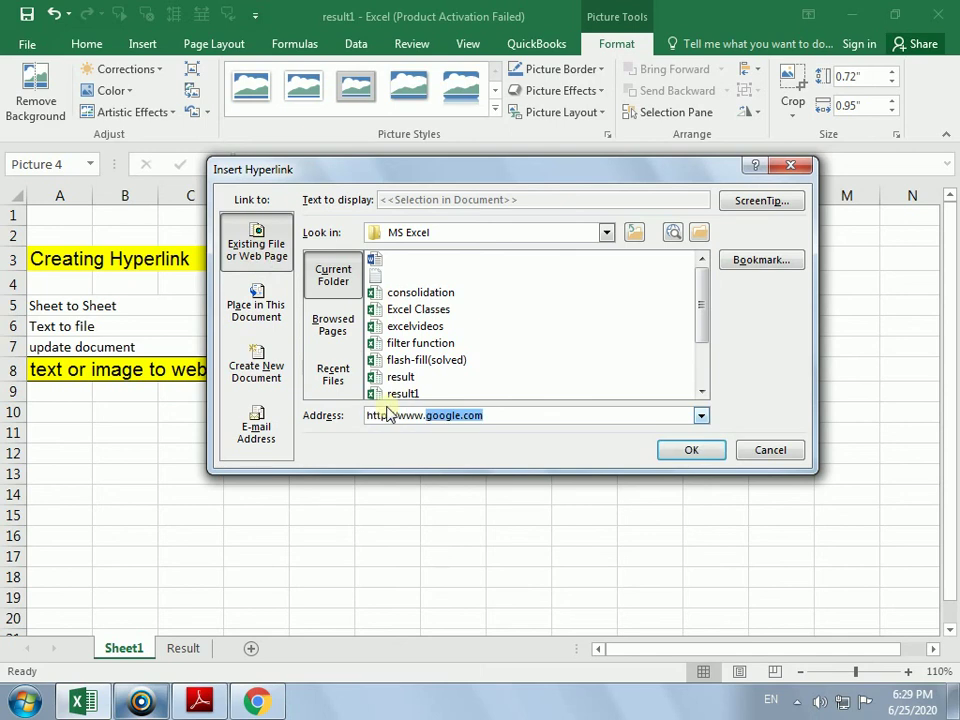
{"action": "left_click", "coordinate": [690, 450]}
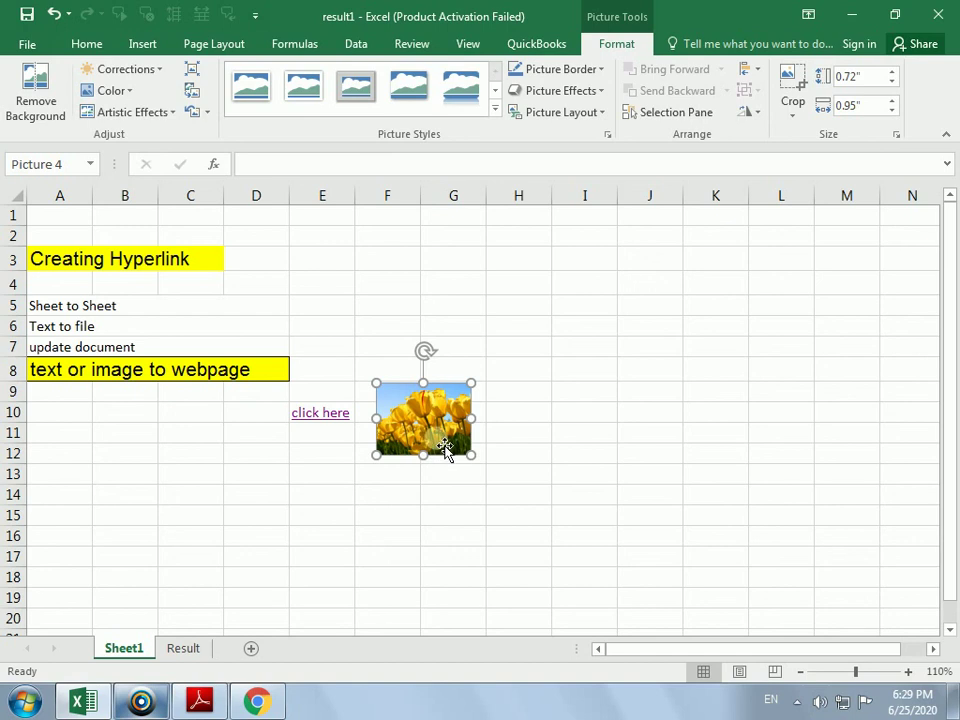